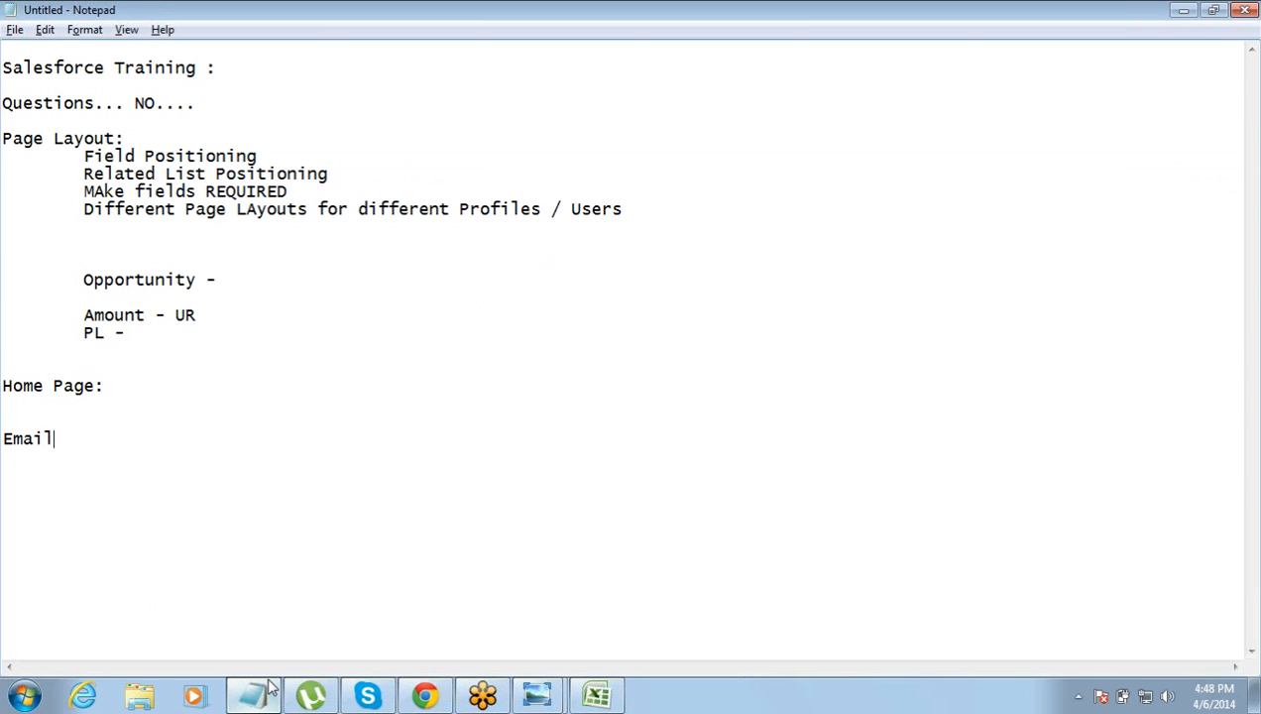
Step: Complete the heading "Email Templates:" under the Home Page heading in the notes and switch to Salesforce in the browser
type("ates:")
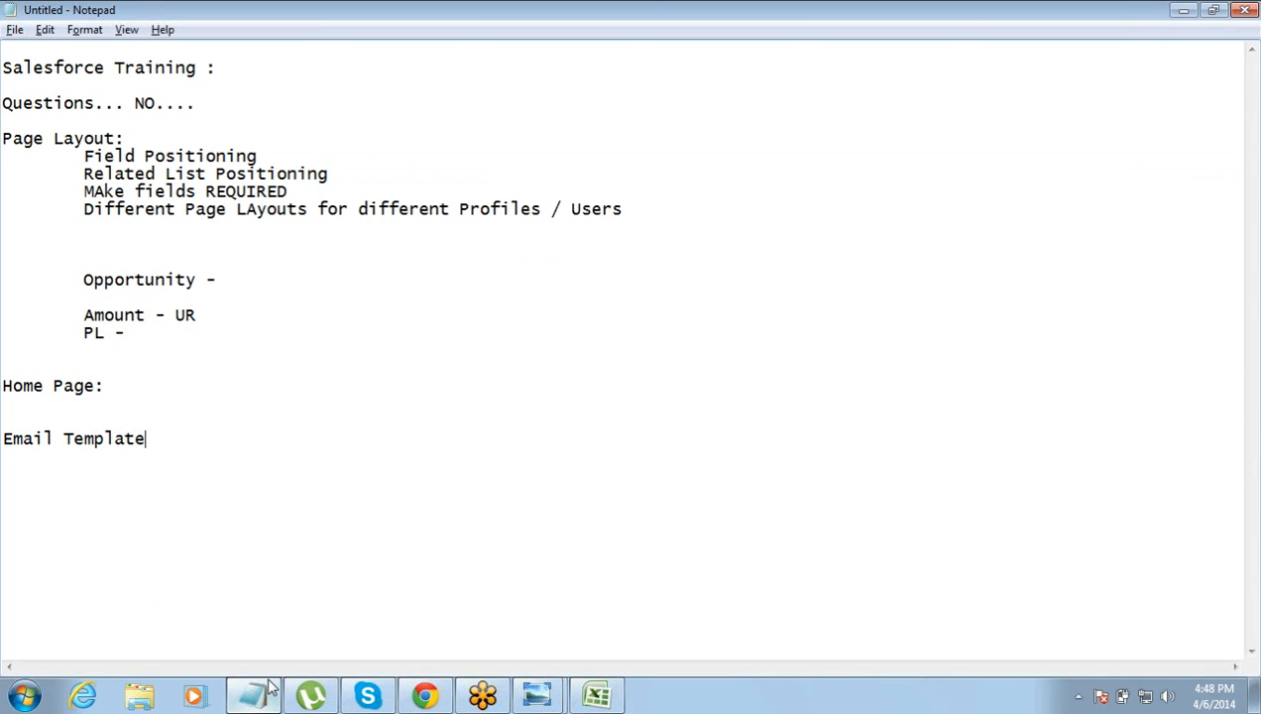
key("Return")
left_click(270, 686)
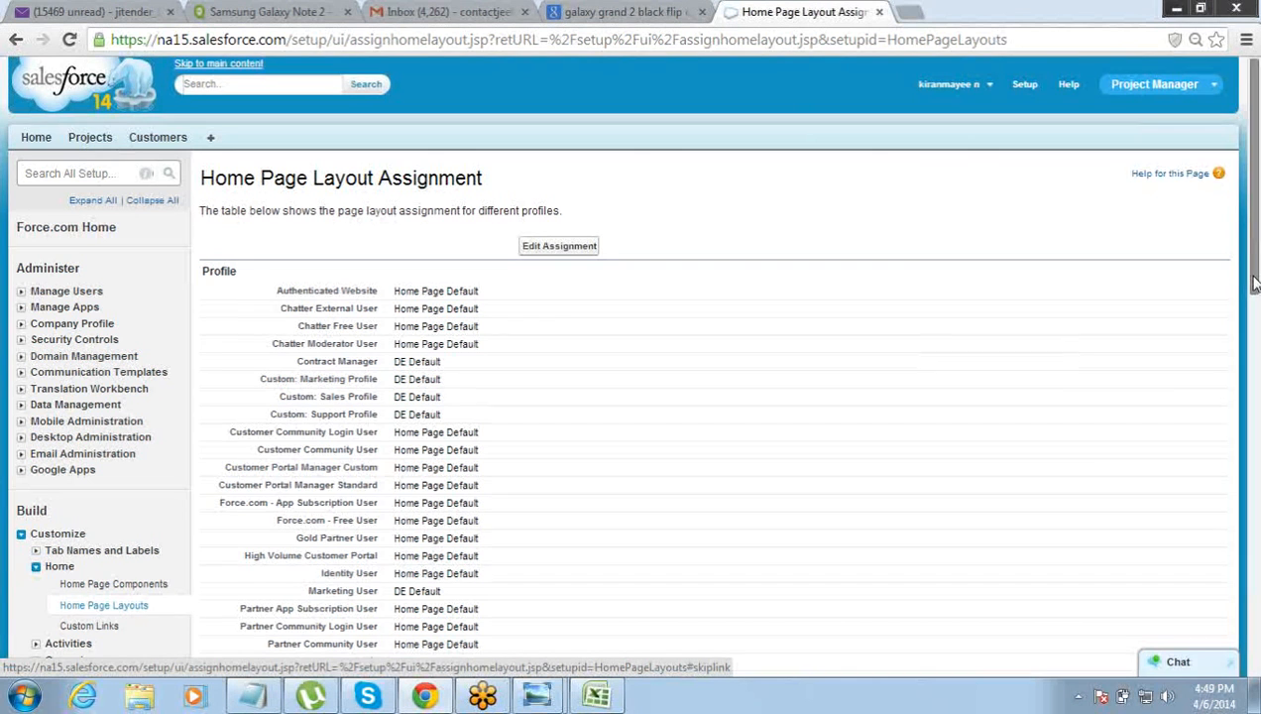
Step: Collapse the Home and Customize setup sections and open Email Templates under Communication Templates
scroll(1254, 282, "down", 3)
scroll(1253, 283, "up", 3)
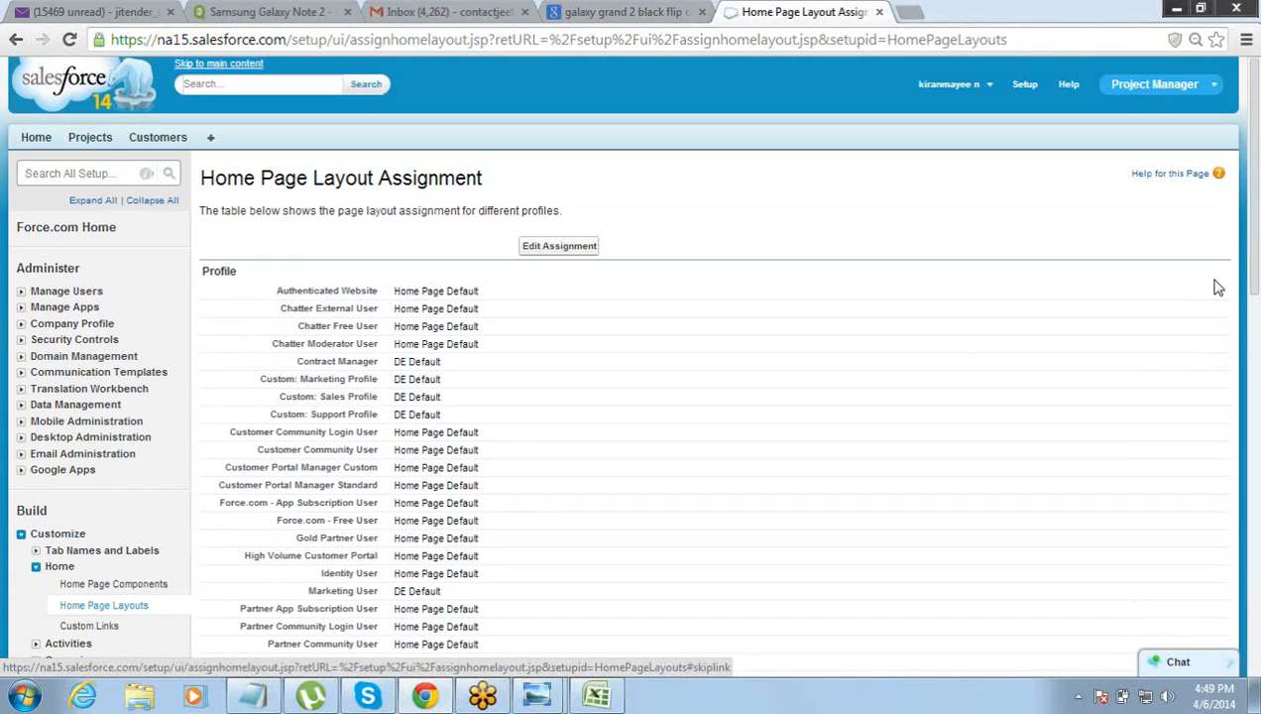
left_click(35, 567)
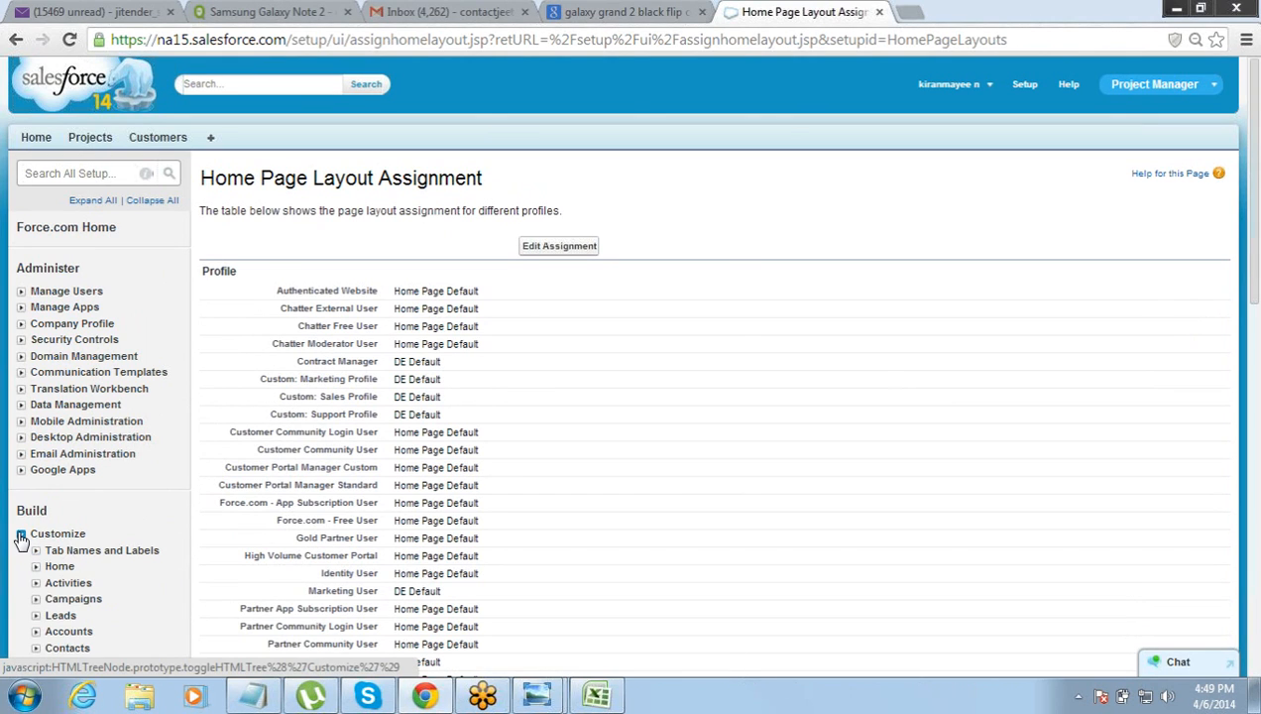
left_click(21, 535)
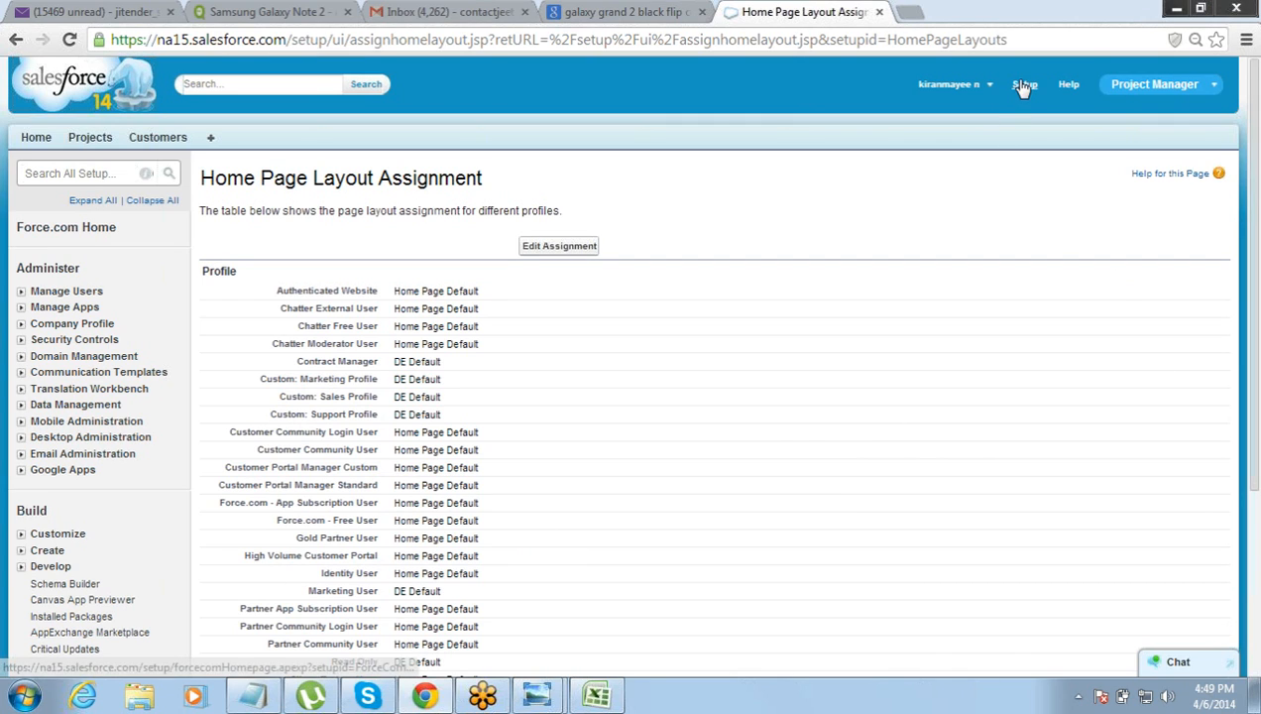
left_click(21, 373)
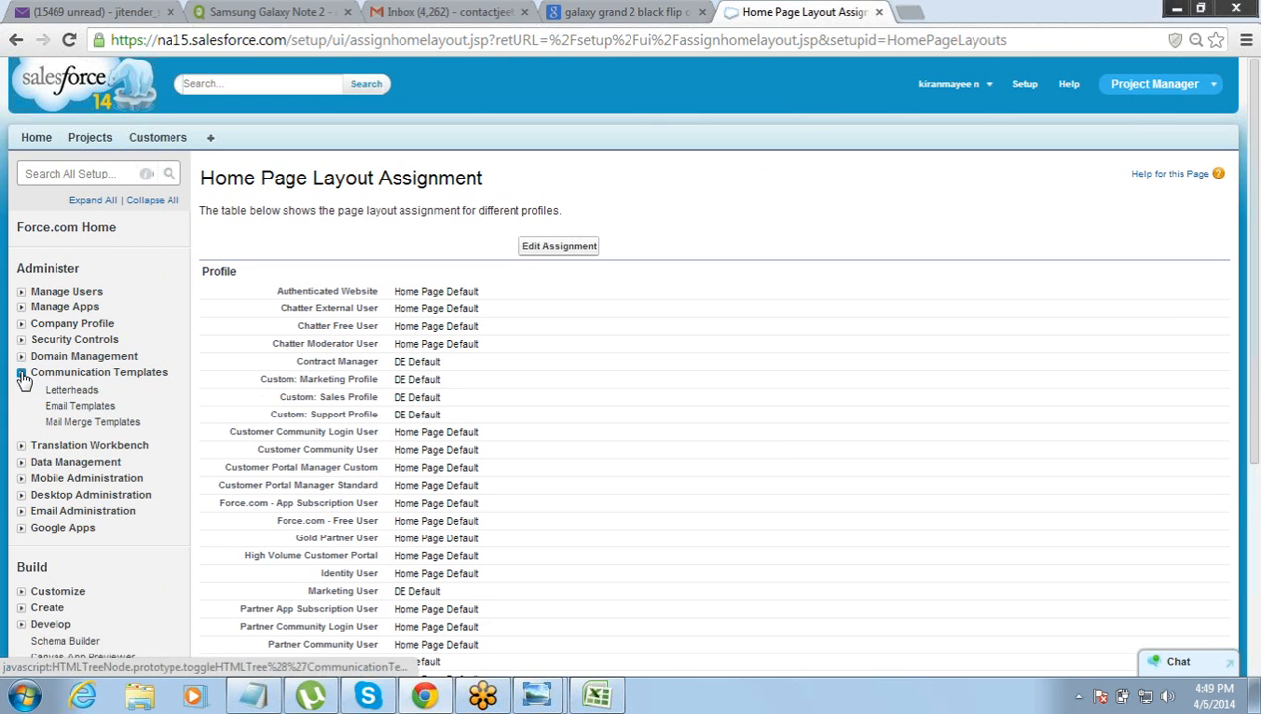
left_click(61, 407)
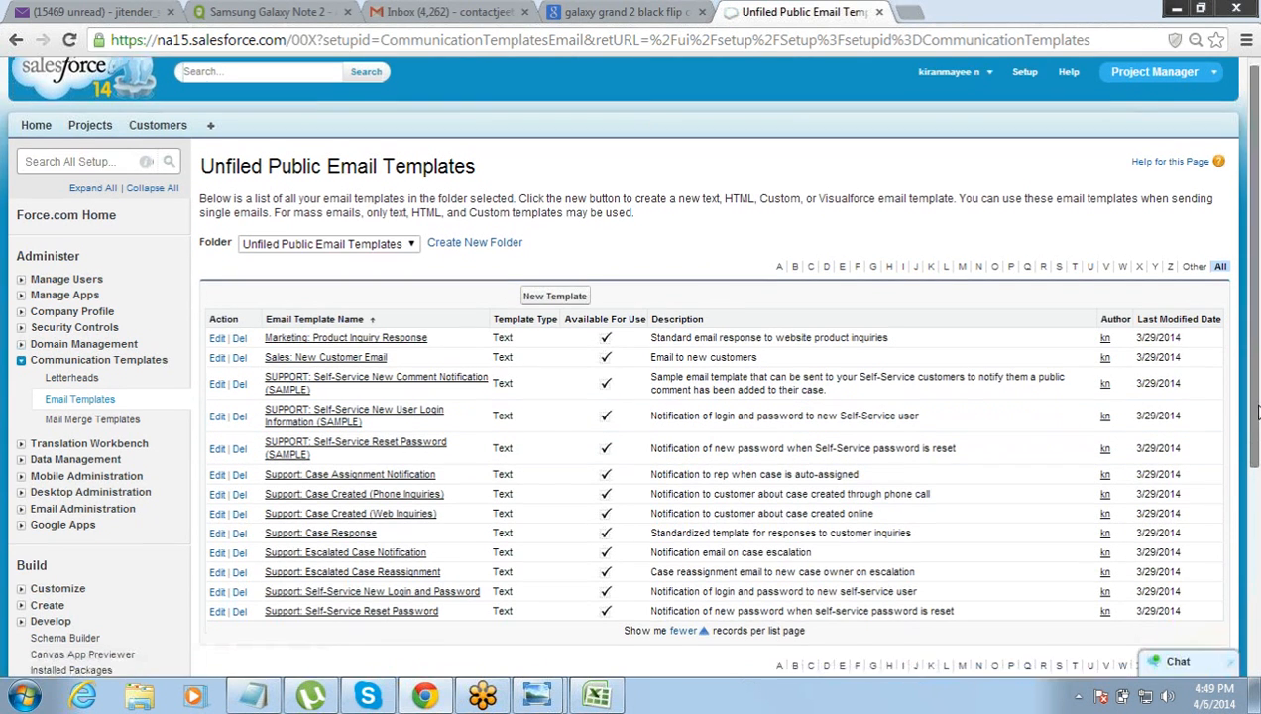
Step: Look through the Unfiled Public Email Templates list and start a new email template
left_click_drag(1258, 404, 1257, 469)
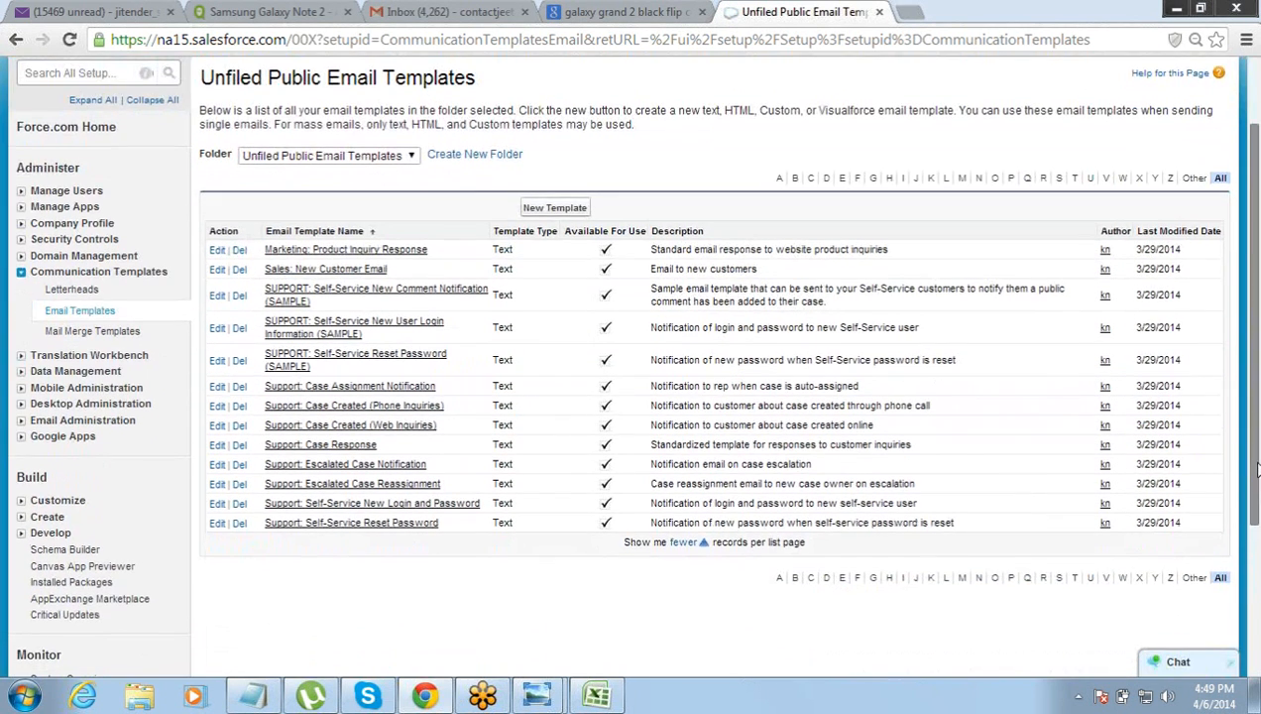
left_click_drag(1257, 469, 1252, 371)
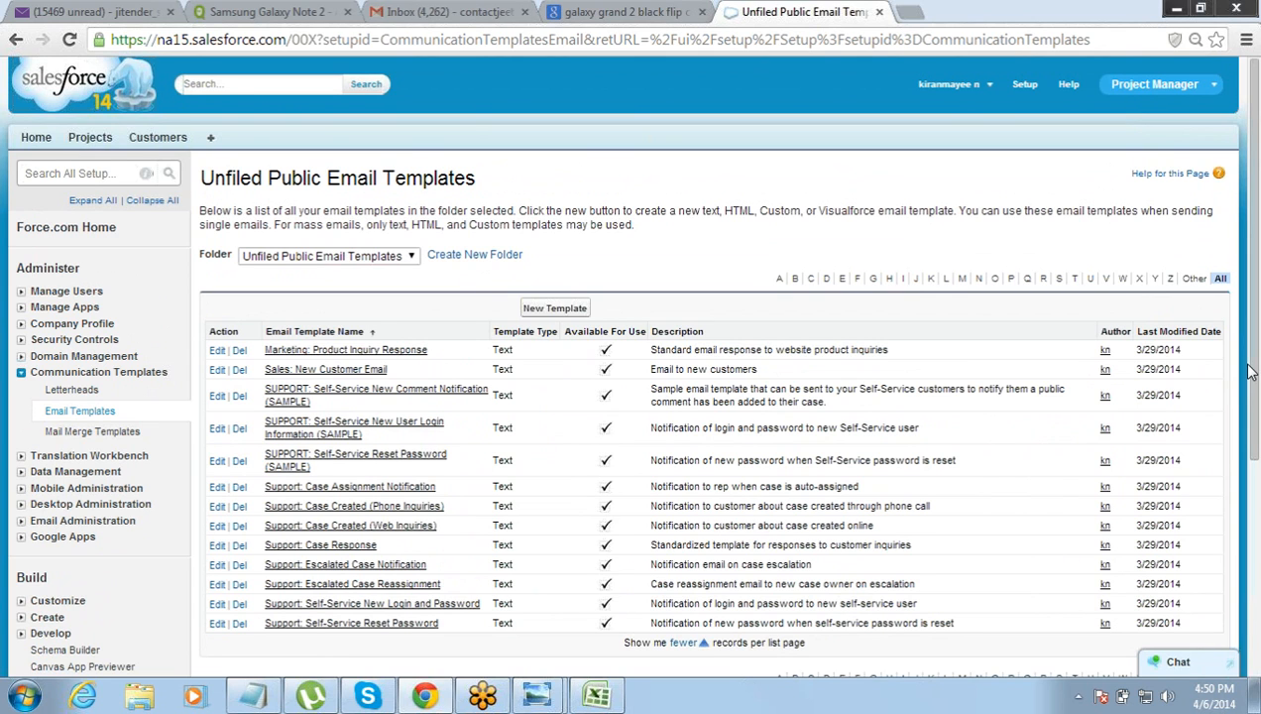
left_click_drag(1251, 363, 1253, 389)
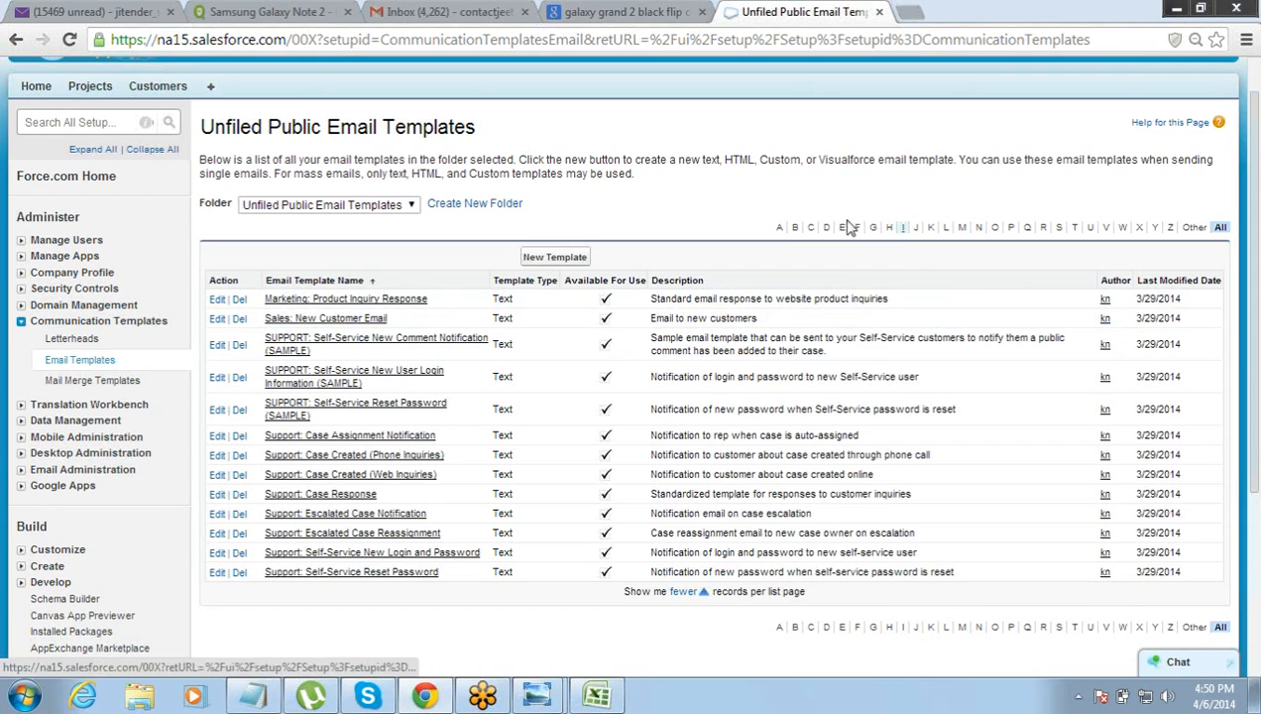
left_click(554, 257)
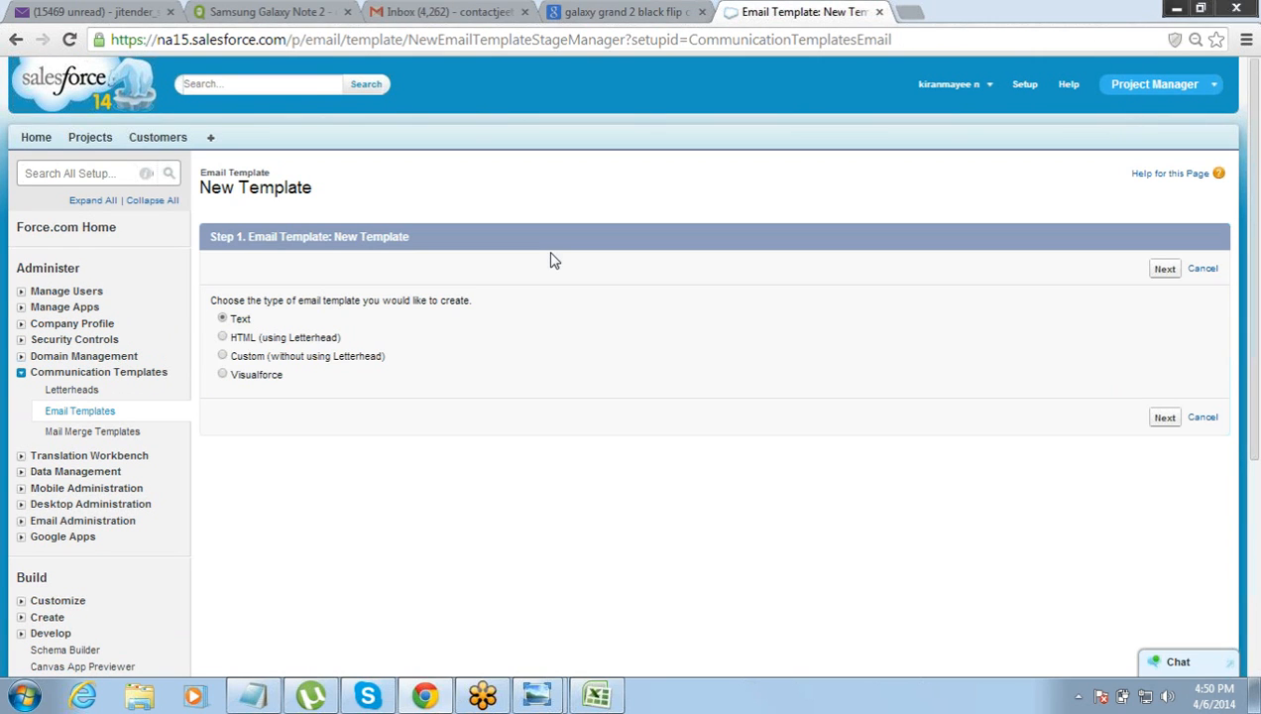
Step: Switch to the Notepad notes and add "Type of Email Templates" under Email Templates, with indented entries "Text" and "LetterHead"
left_click(253, 697)
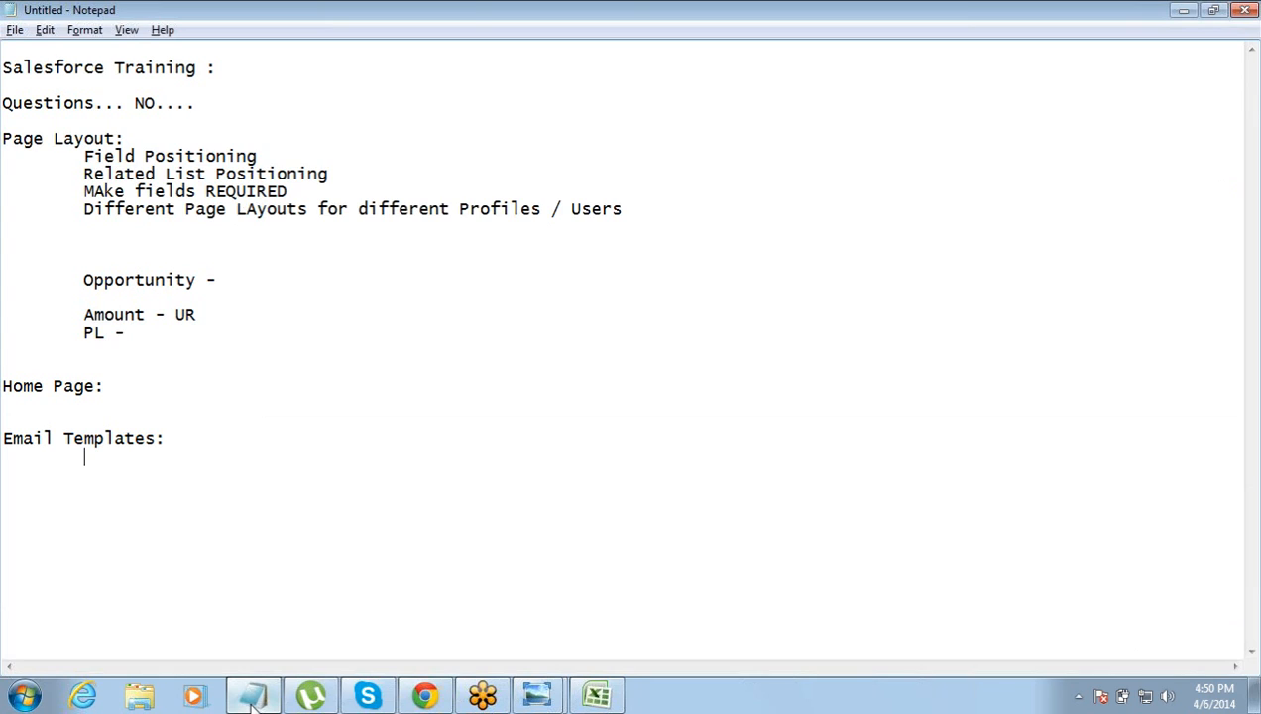
type("Type of Email Templates")
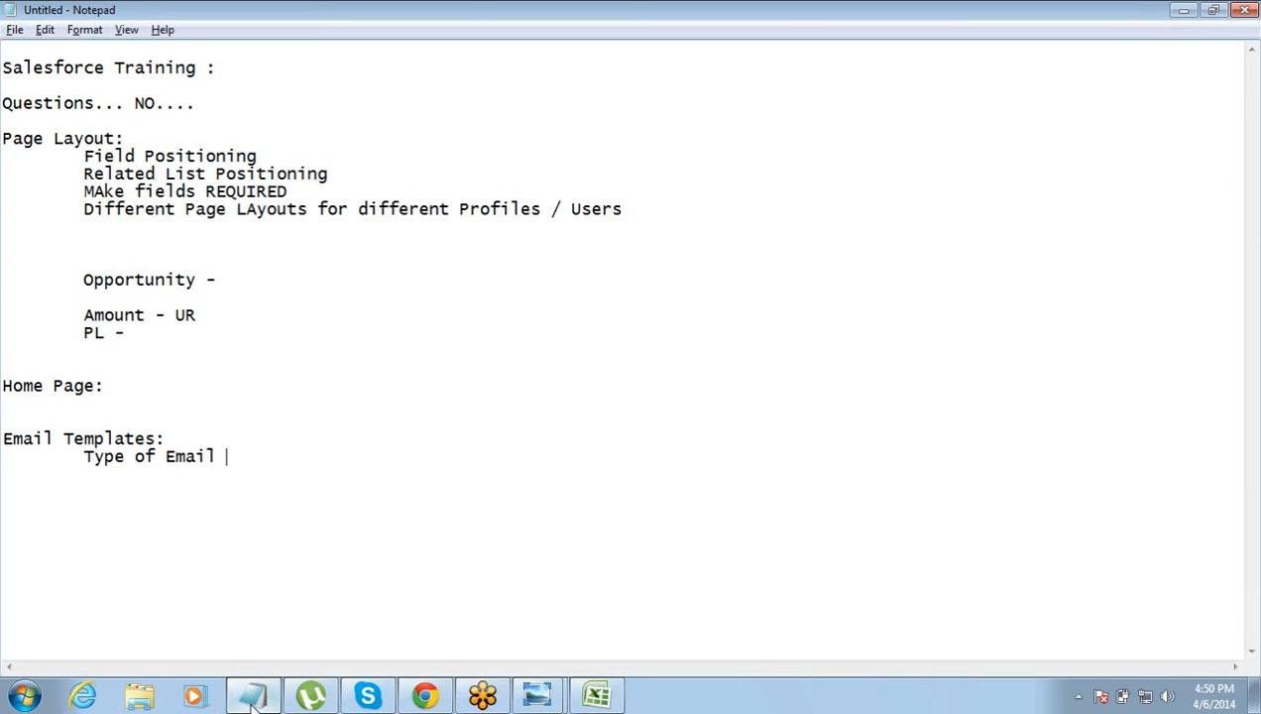
key("Tab")
key("Tab")
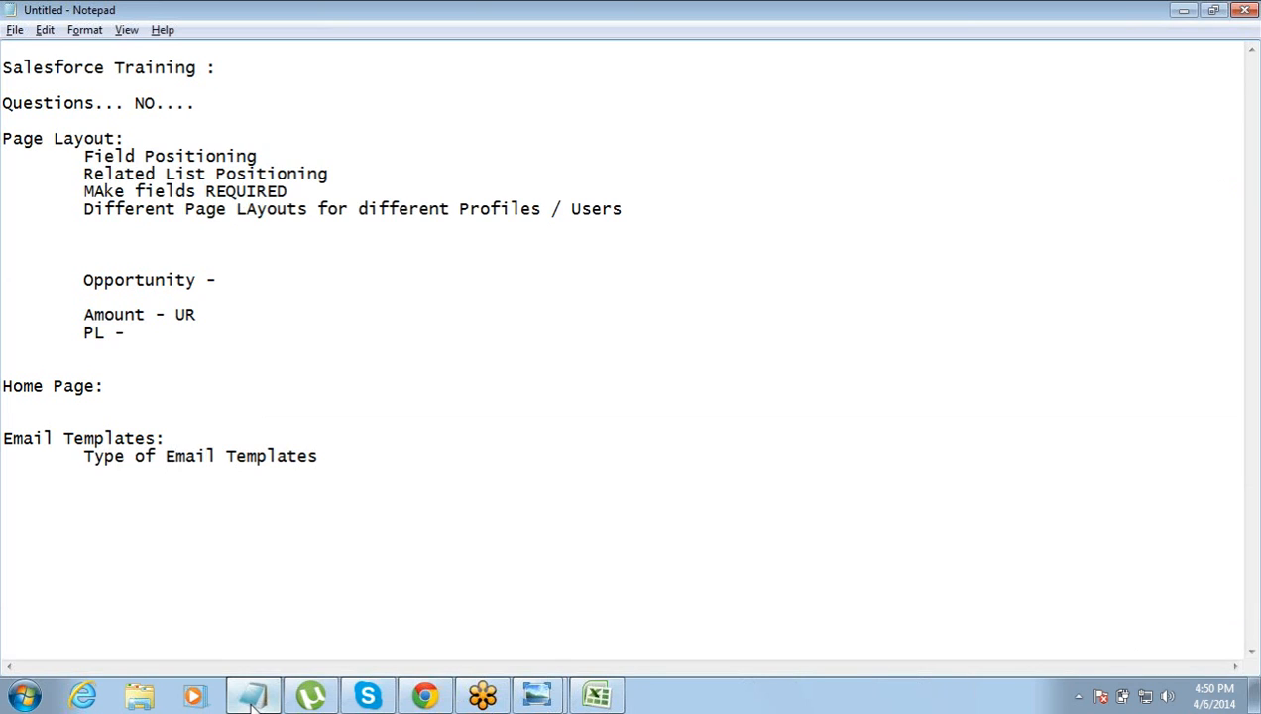
type("Text")
left_click(253, 702)
left_click(253, 702)
key("Return")
key("Tab")
key("Tab")
type("LetterHead")
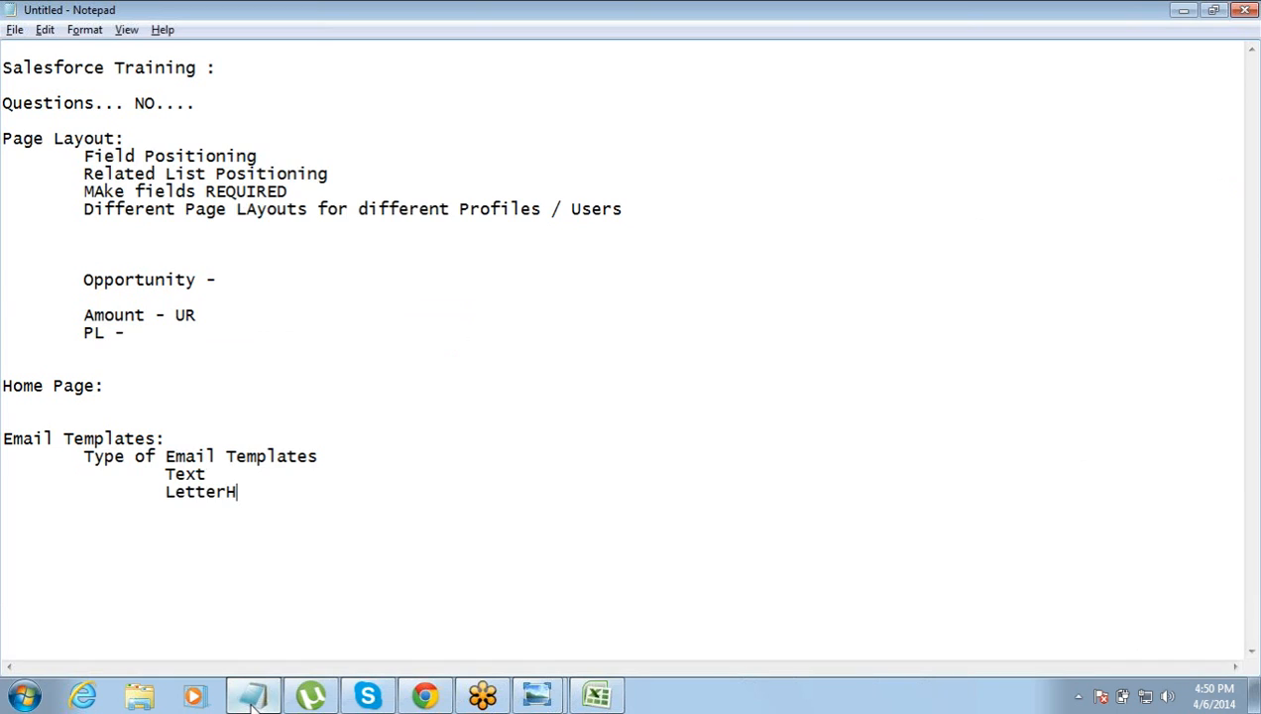
Step: Add the indented entries "Without Letterhead" and "Visualforce" below LetterHead in the template type list
key("Return")
key("Tab")
key("Tab")
type("Without Leet")
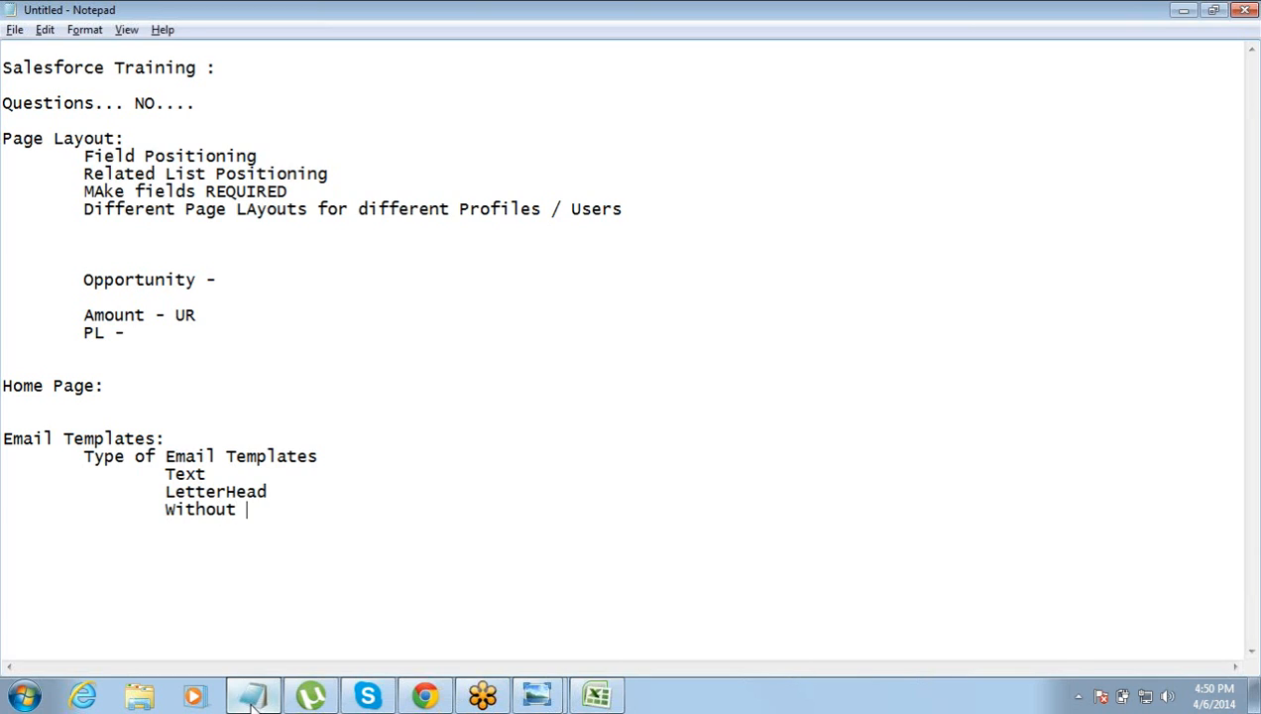
key("BackSpace")
key("BackSpace")
type("tterhead")
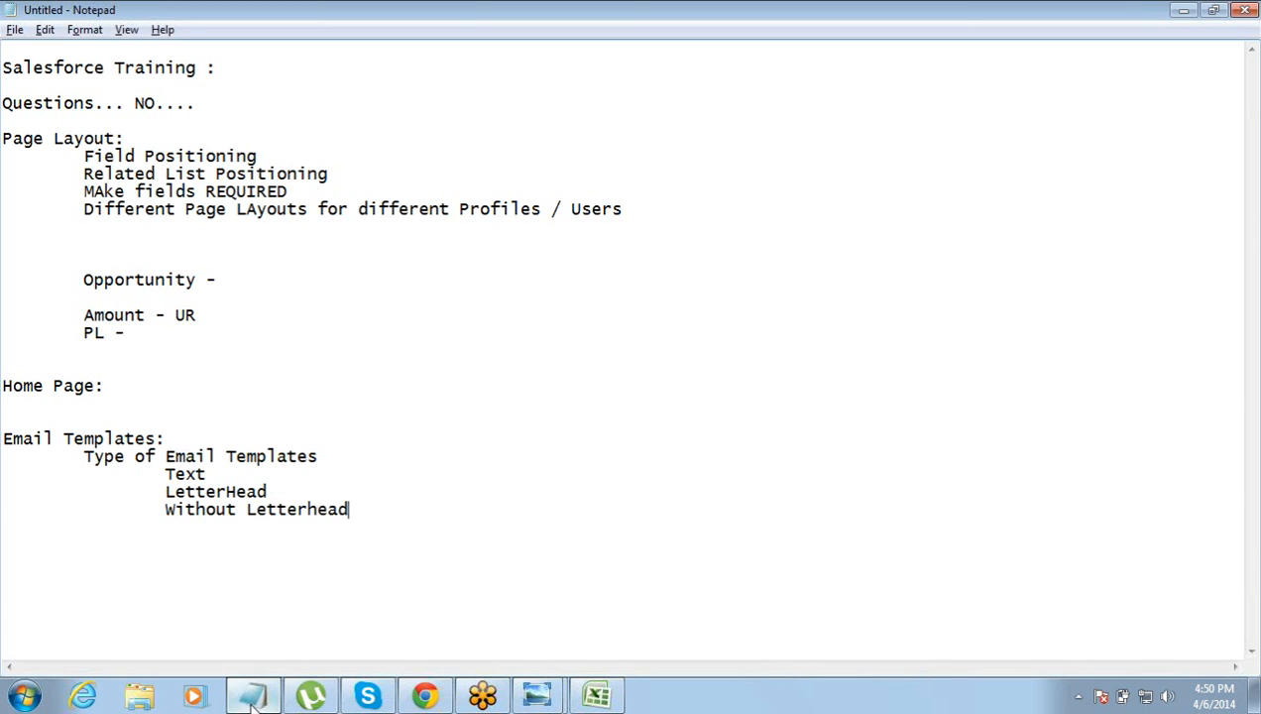
key("Return")
key("Tab")
key("Tab")
type("Visualforce")
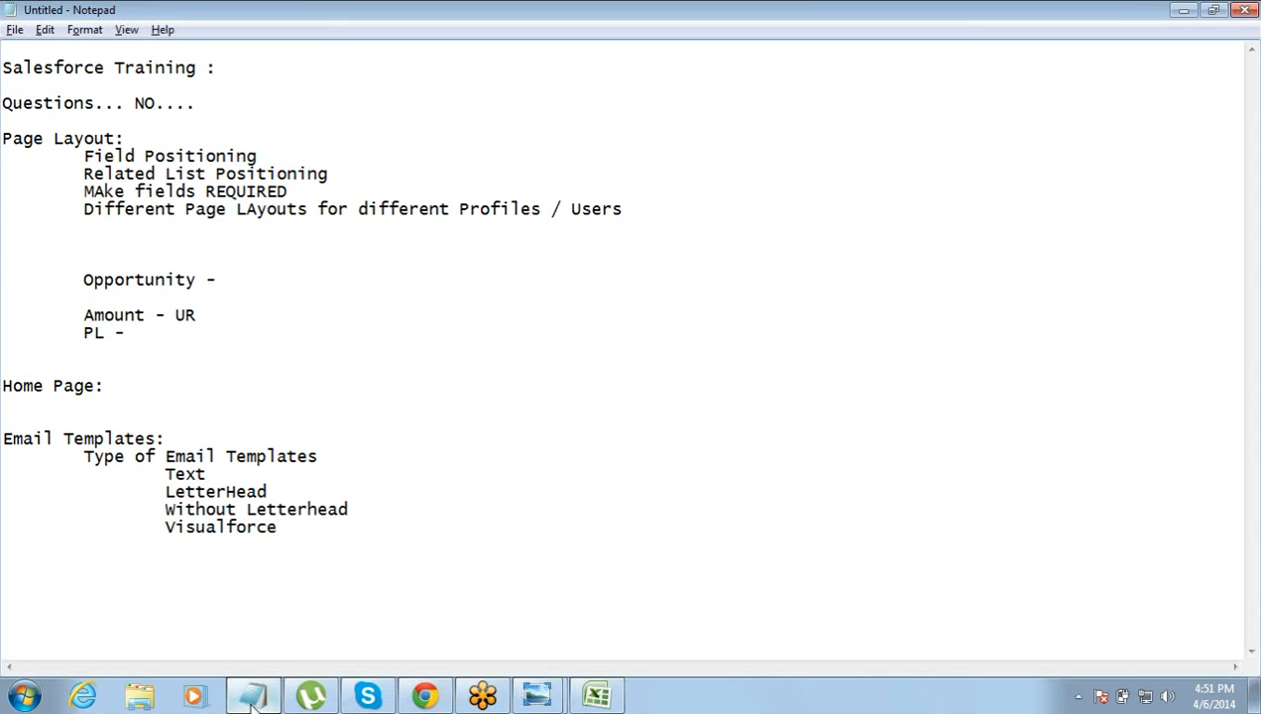
Step: Highlight the Visualforce entry and, separately, the three entries from Text to Without Letterhead
key("ctrl+shift+Left")
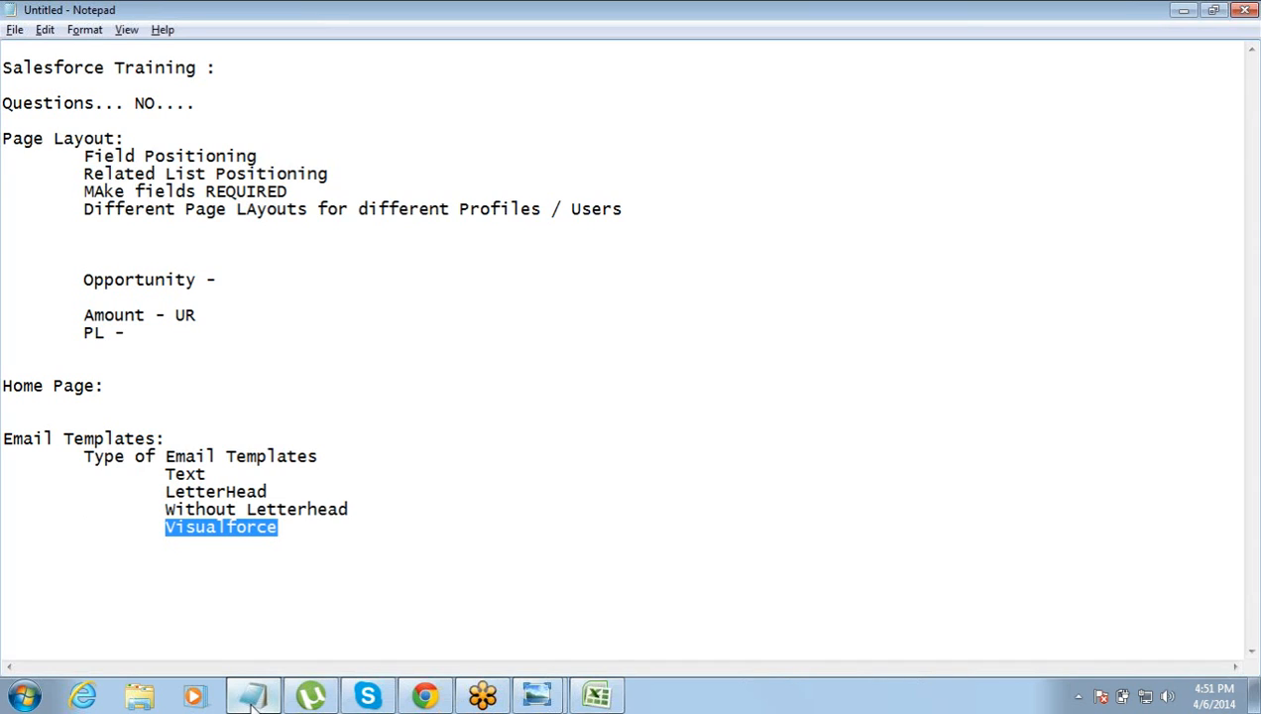
key("Up")
key("Up")
key("Up")
key("shift+Down")
key("shift+Down")
key("shift+Down")
key("shift+Left")
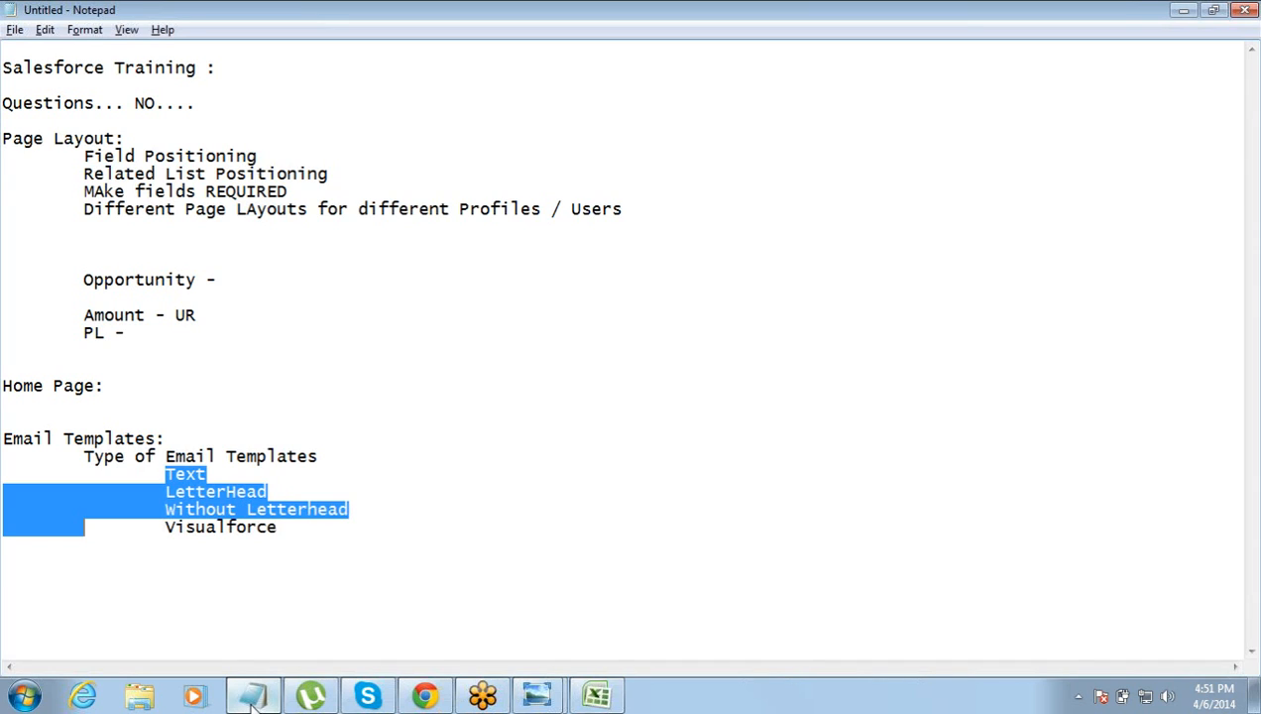
key("shift+Left")
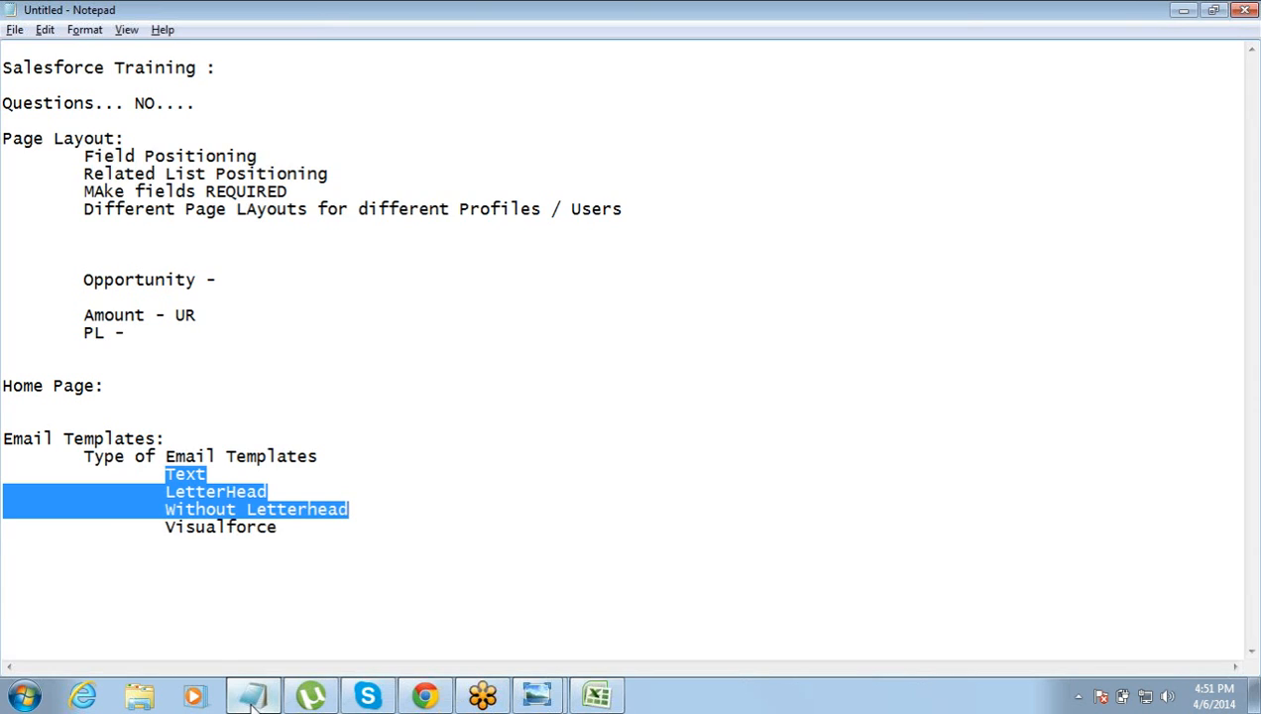
Step: Highlight only the Text entry in the list of email template types
key("Up")
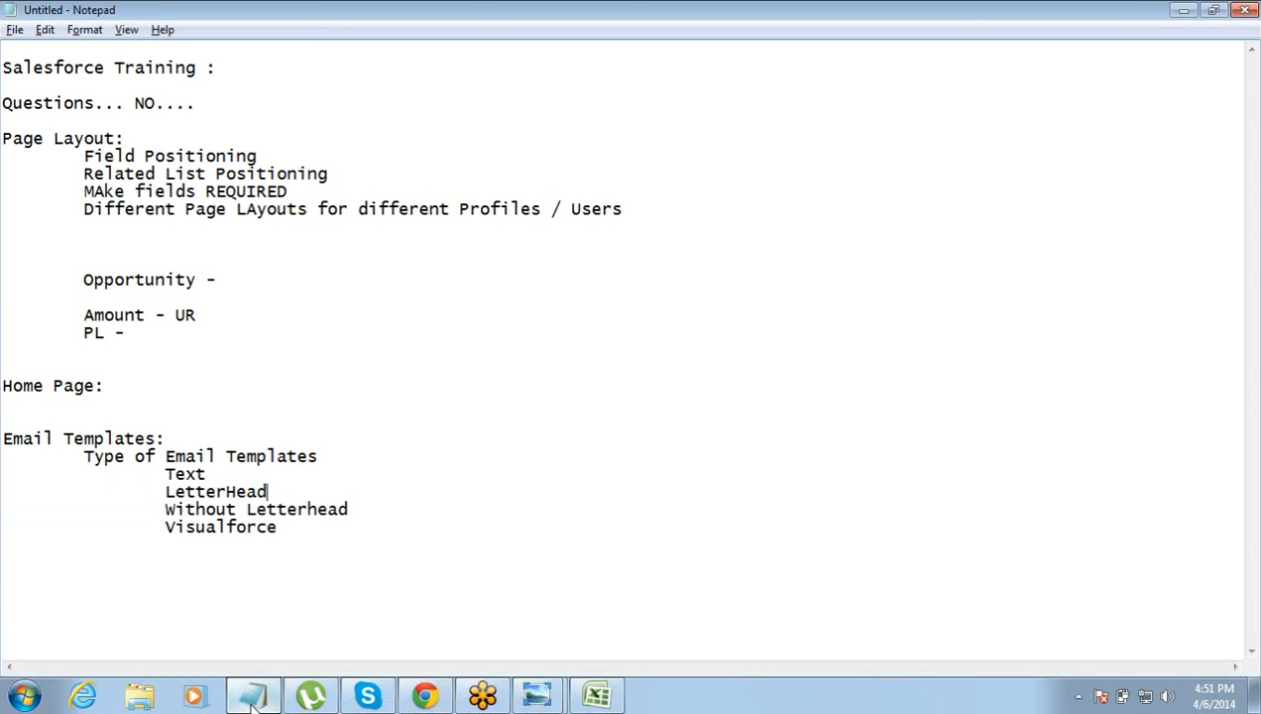
key("Up")
key("ctrl+shift+Left")
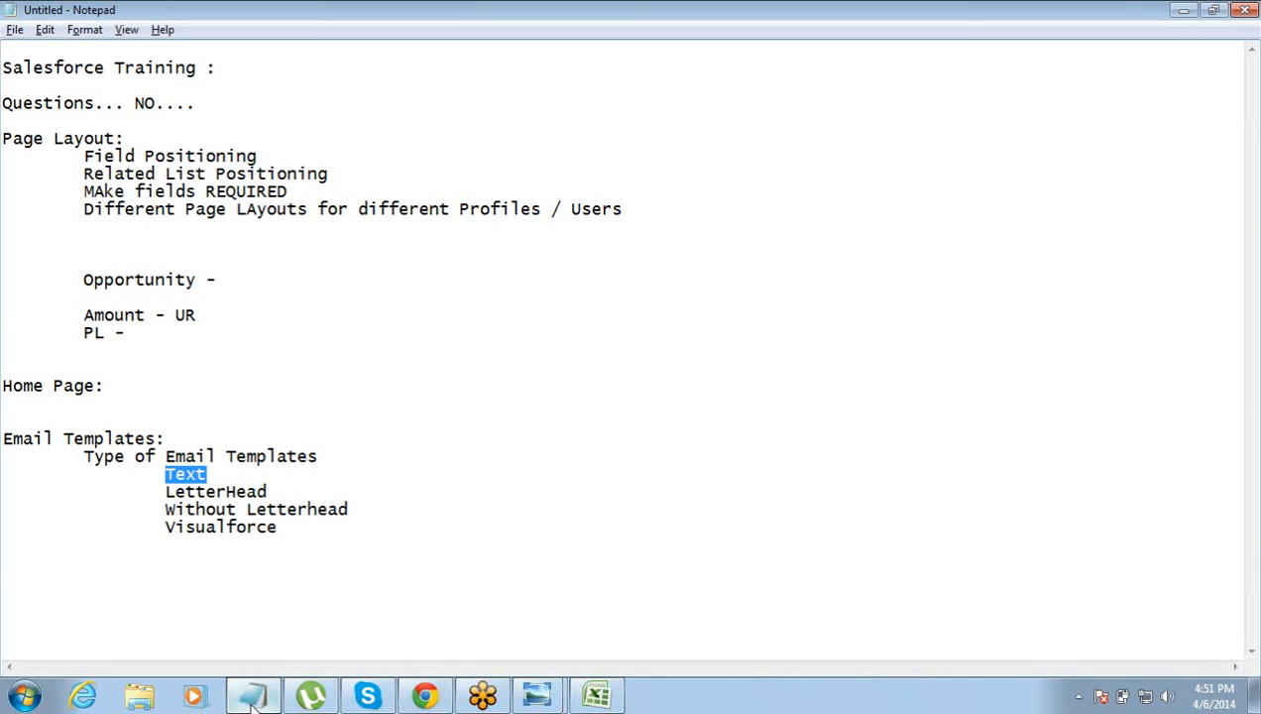
Step: Highlight the LetterHead entry in the list of email template types
key("Down")
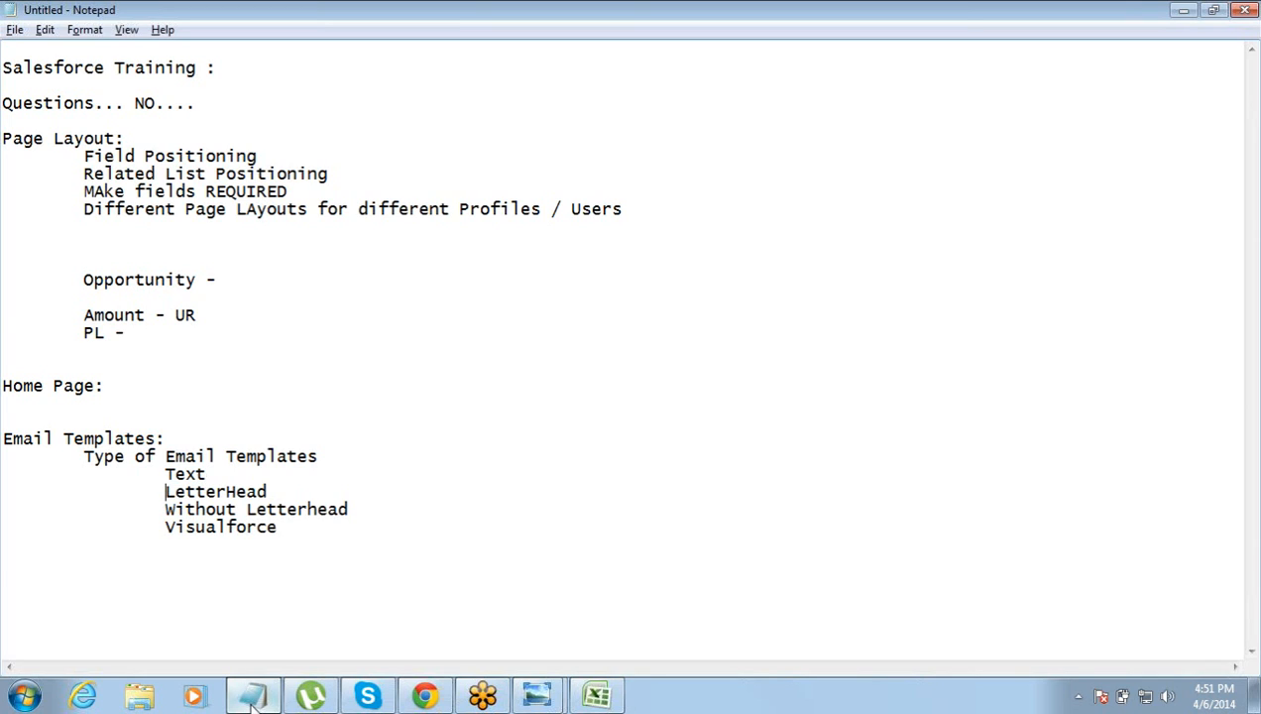
key("shift+Right")
key("shift+Right")
key("shift+Right")
key("shift+Right")
key("shift+Right")
key("shift+Right")
key("shift+Right")
key("shift+Right")
key("shift+Right")
key("shift+Right")
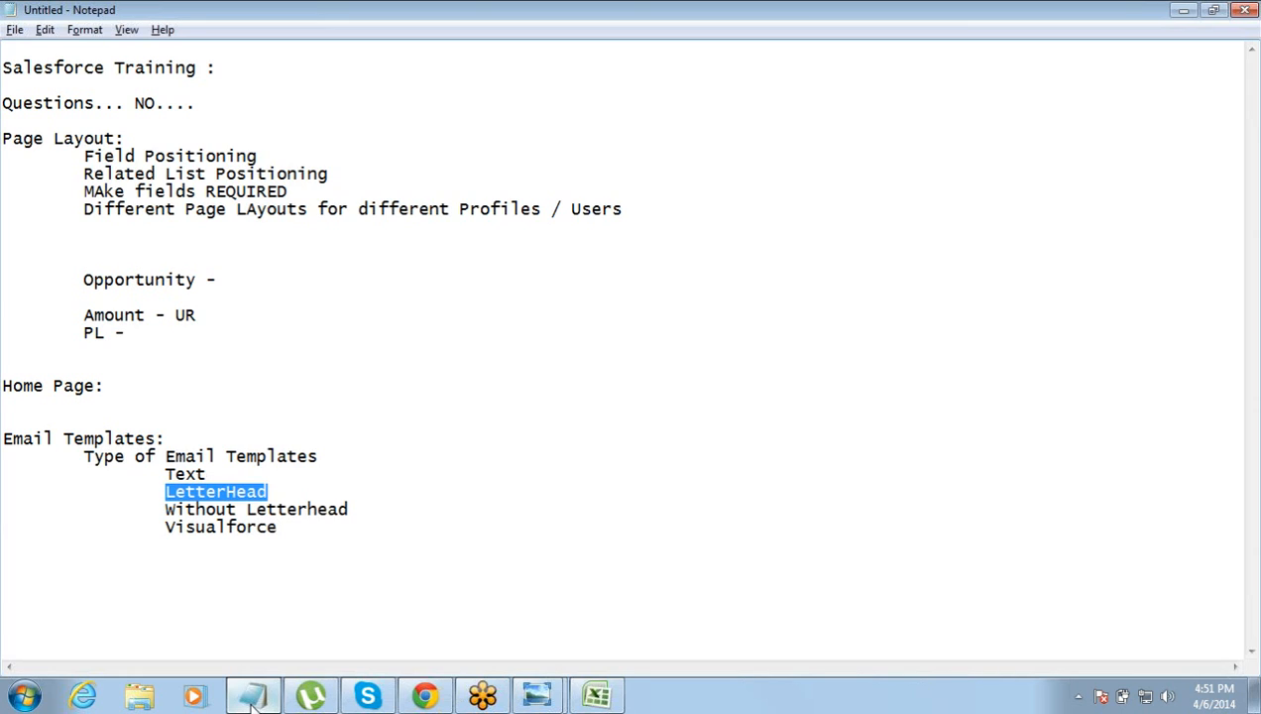
Step: Highlight the Without Letterhead entry in the list of email template types
key("Down")
key("Right")
key("Up")
key("ctrl+Right")
key("ctrl+Right")
key("Left")
key("ctrl+Left")
key("ctrl+shift+Right")
key("ctrl+shift+Right")
key("shift+Left")
key("shift+Right")
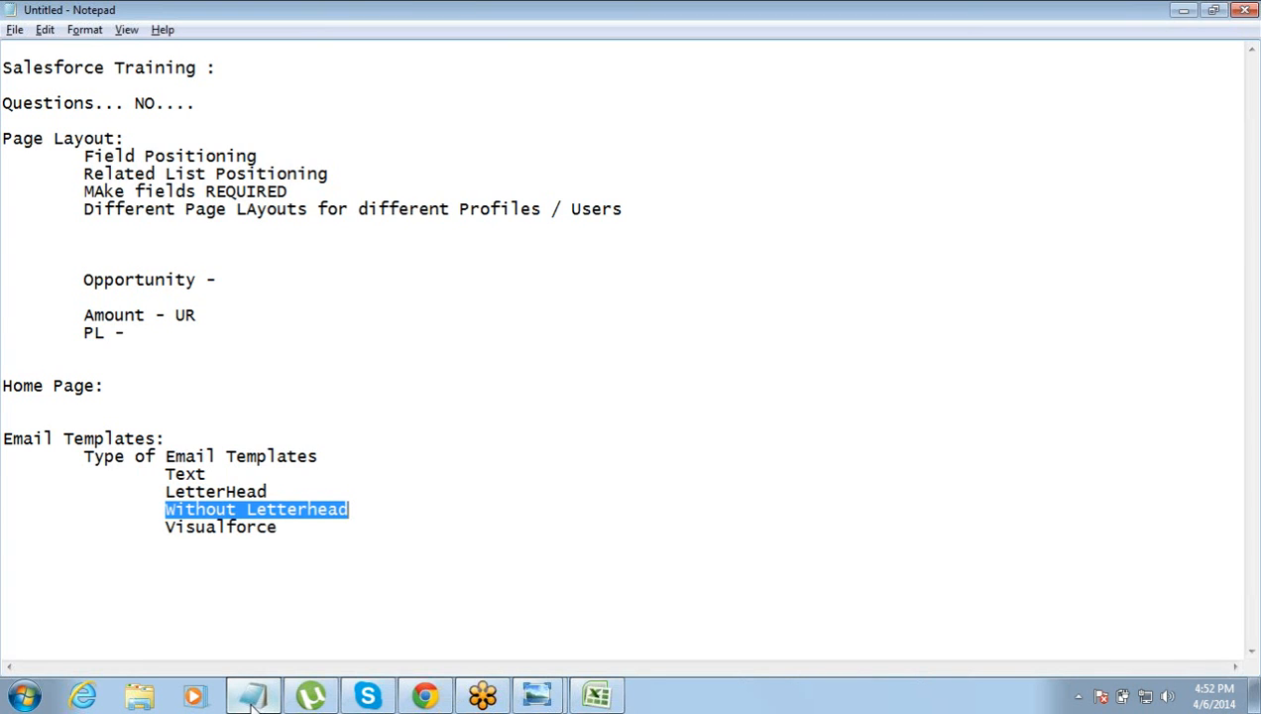
Step: Switch back to Salesforce and proceed with the Text template type to its template information form
left_click(253, 700)
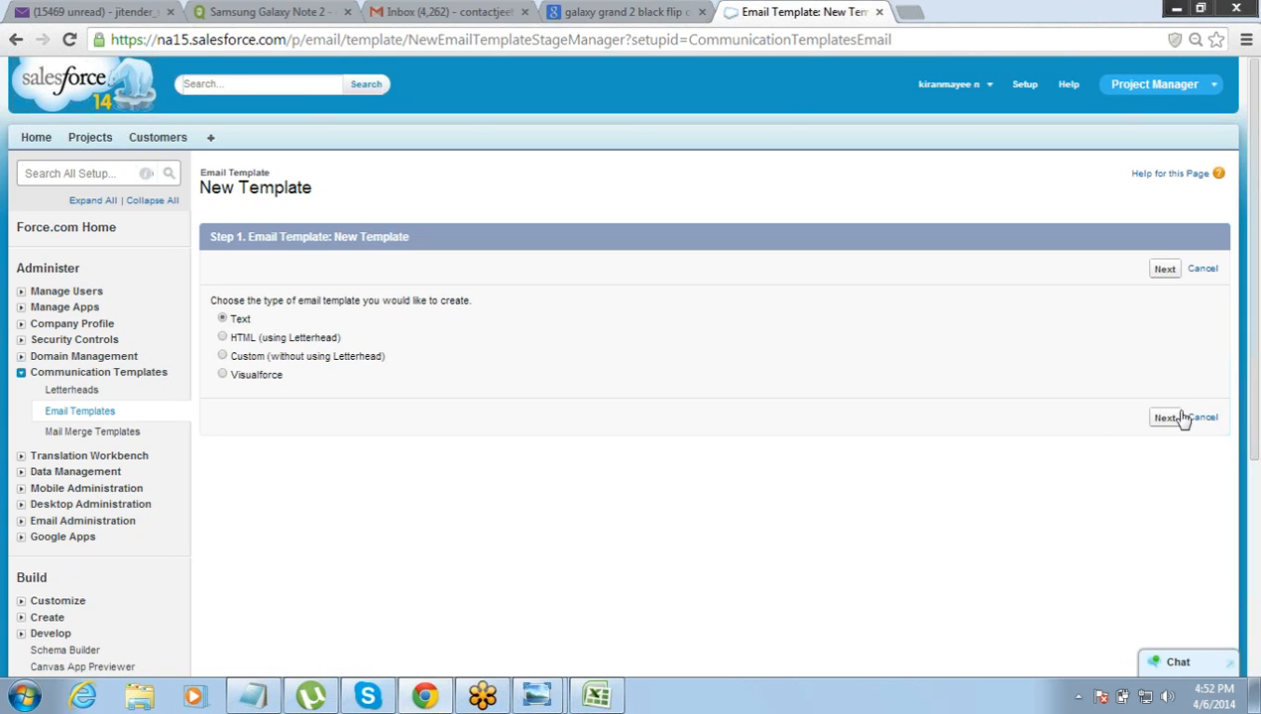
left_click(1168, 419)
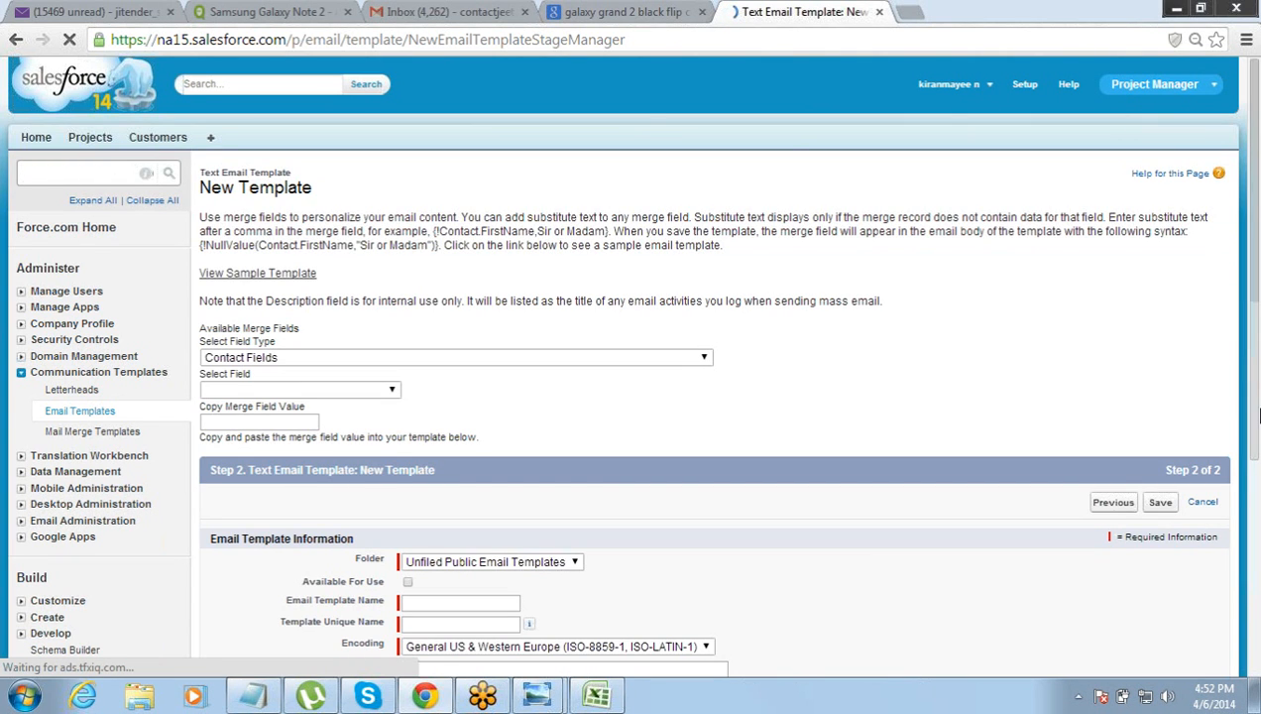
scroll(960, 329, "down", 1)
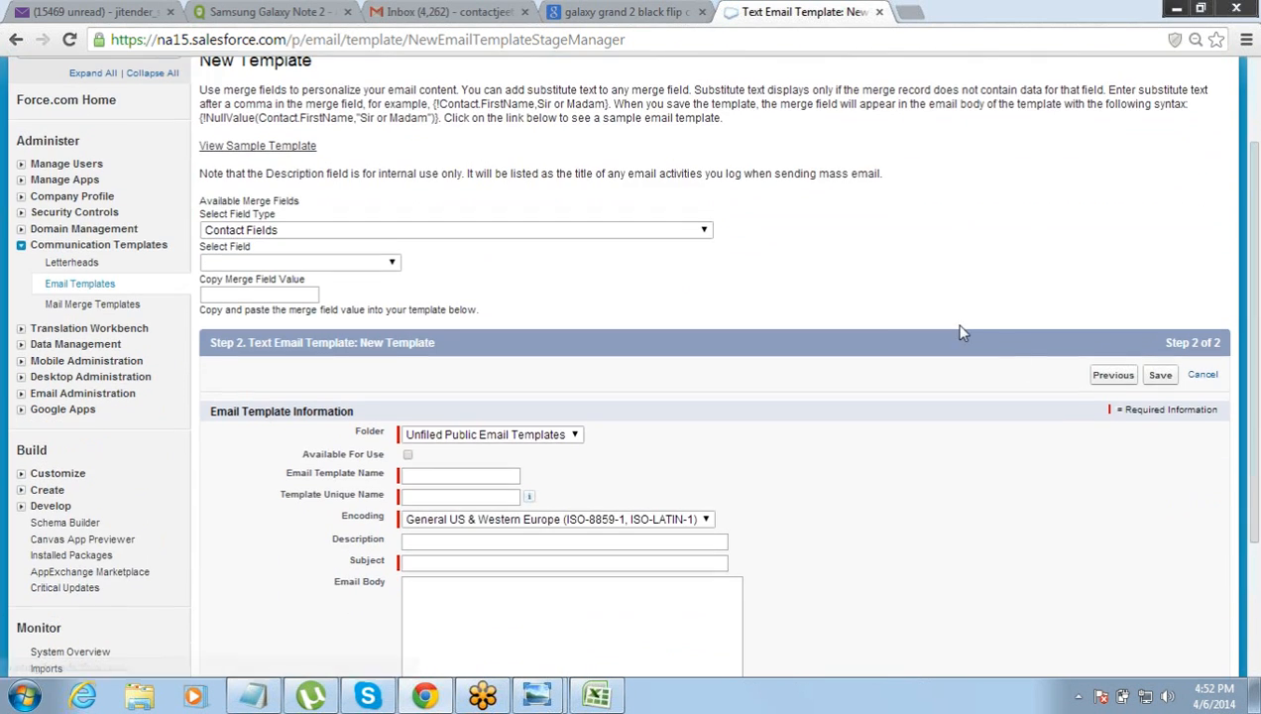
Step: Make the template available for use and set its template name and unique name to ET1
left_click(414, 473)
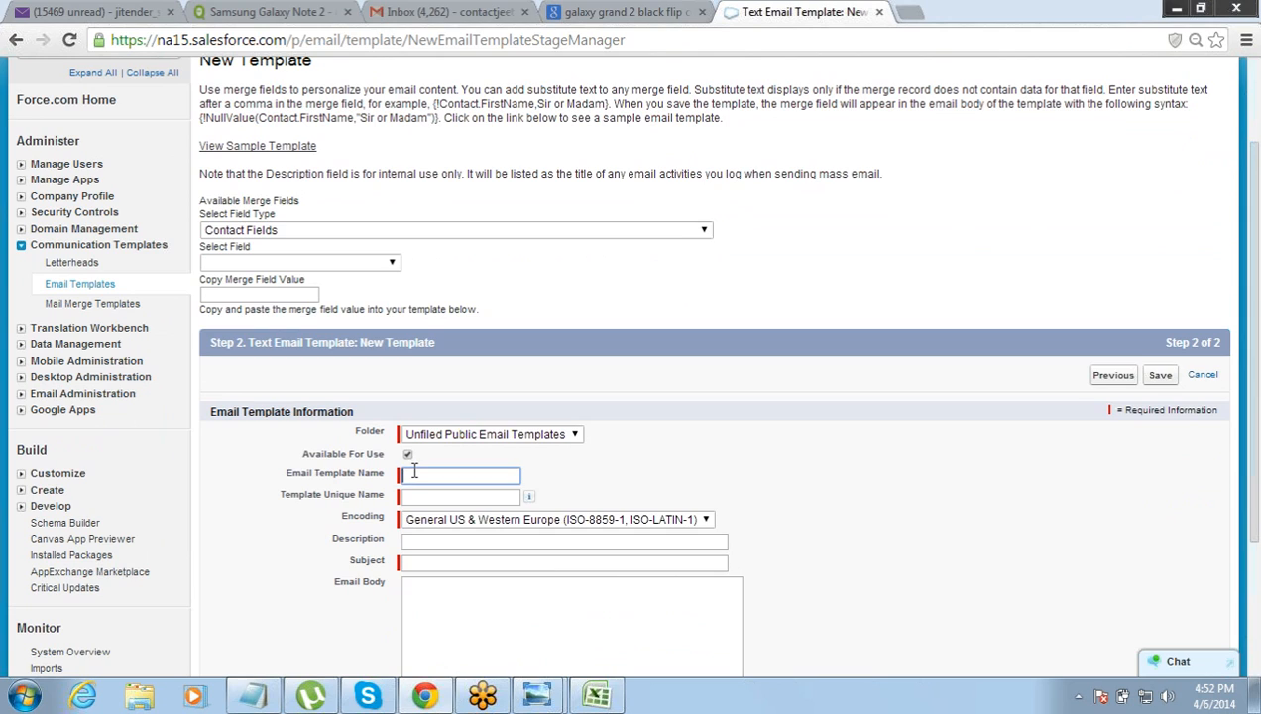
type("ET-1")
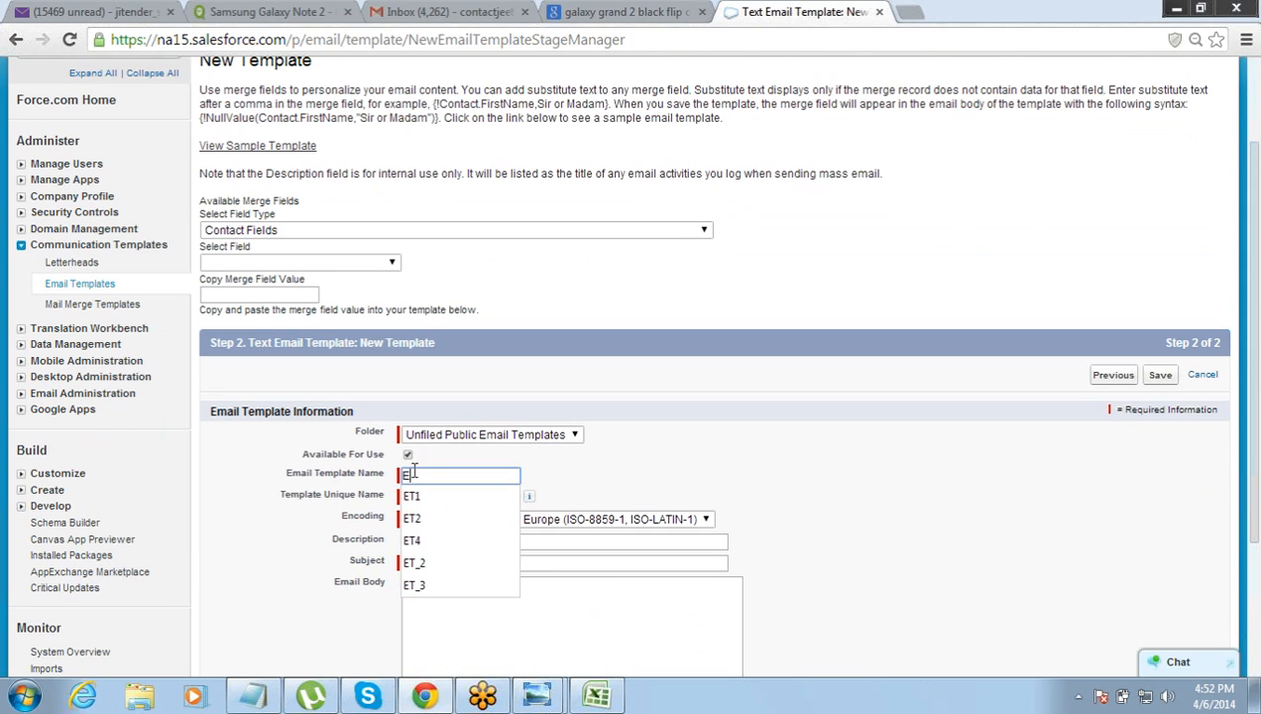
key("Tab")
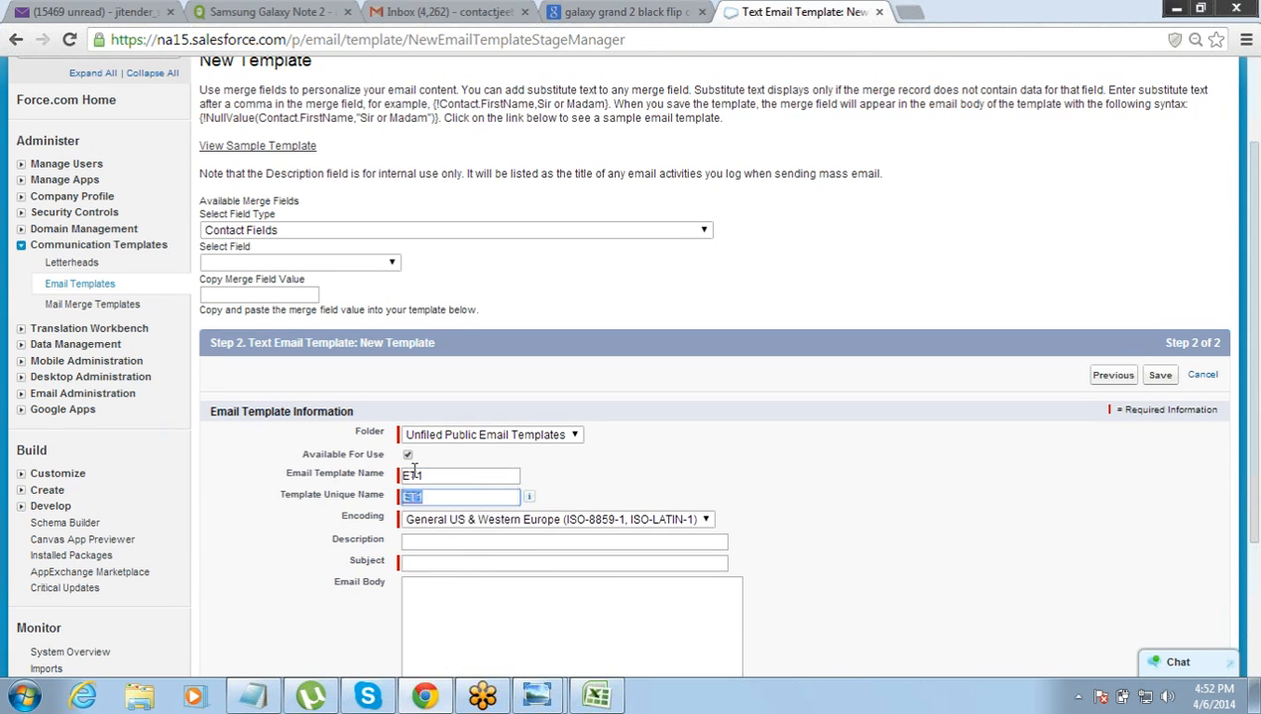
Step: Set the template's subject to Hello and begin the email body with Dear
left_click(436, 562)
type("Hello")
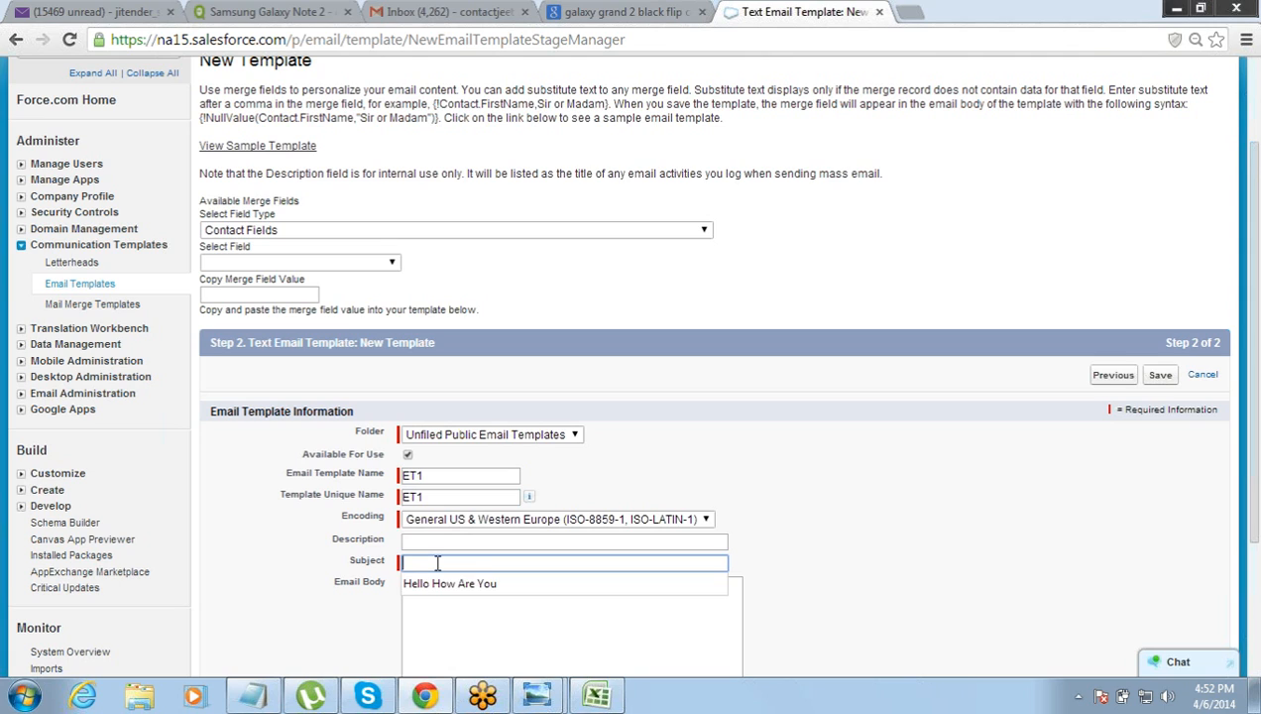
scroll(441, 571, "down", 2)
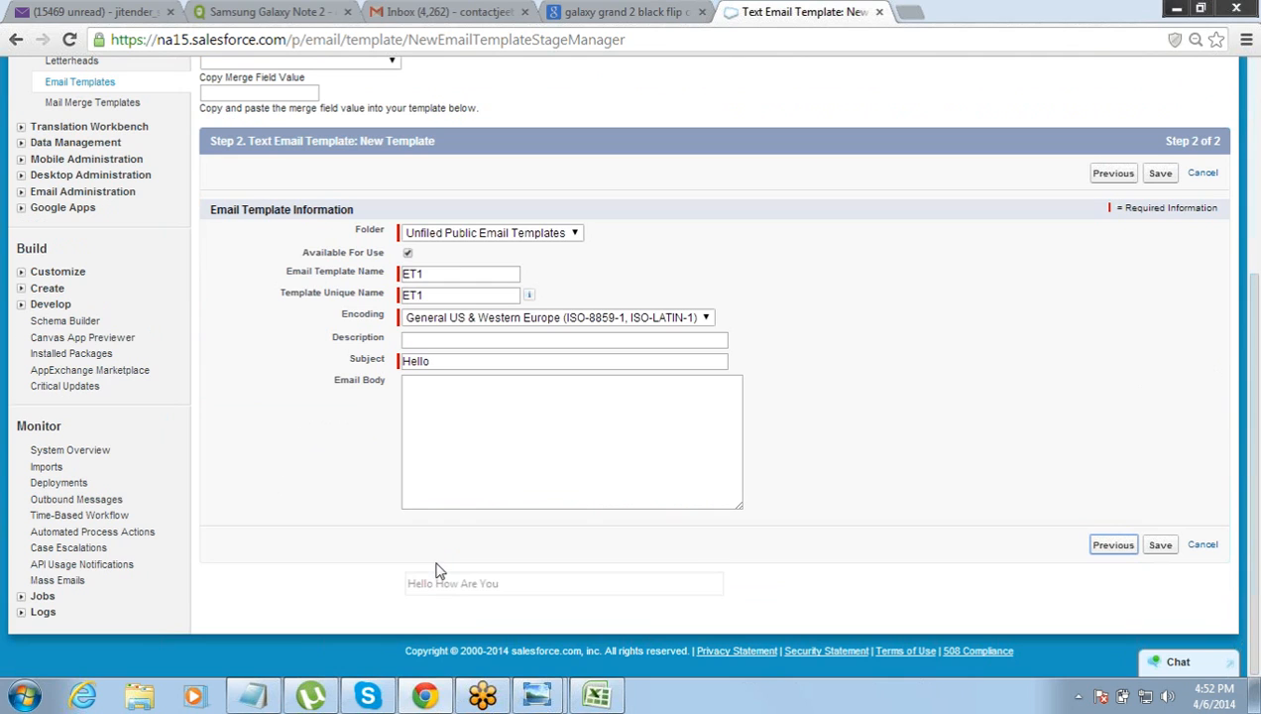
left_click(504, 427)
type("Dear")
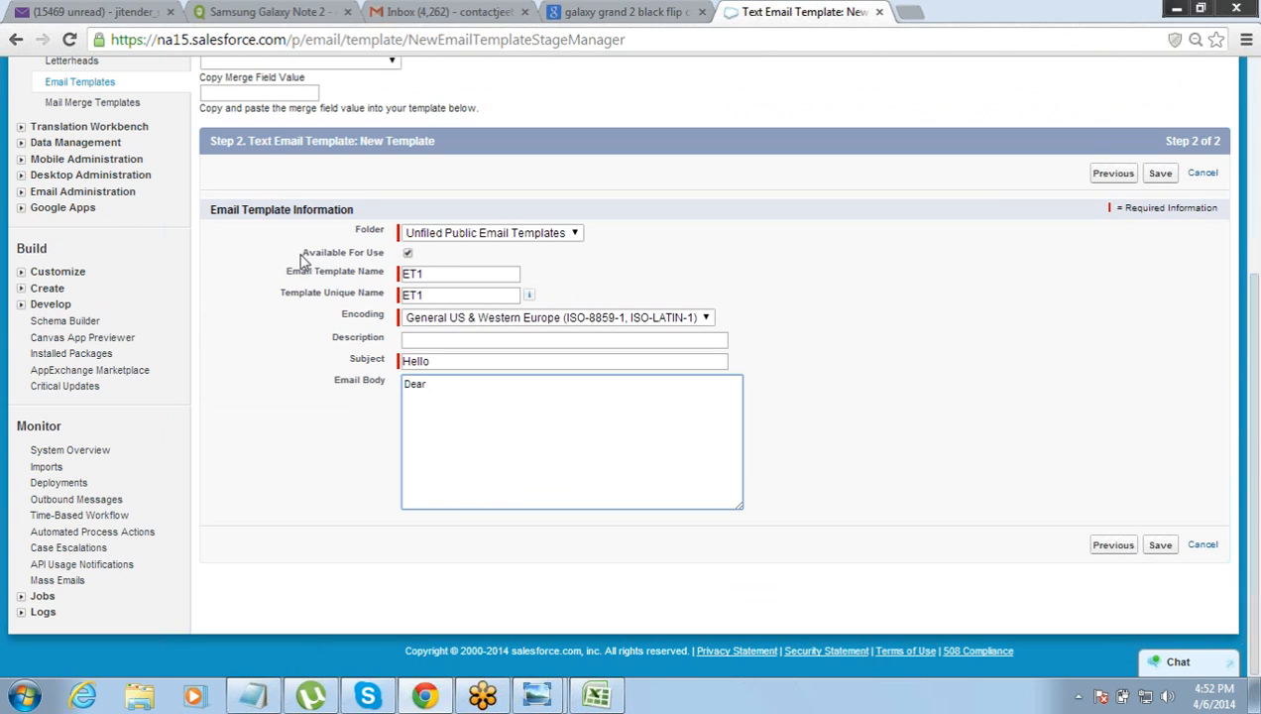
left_click(407, 255)
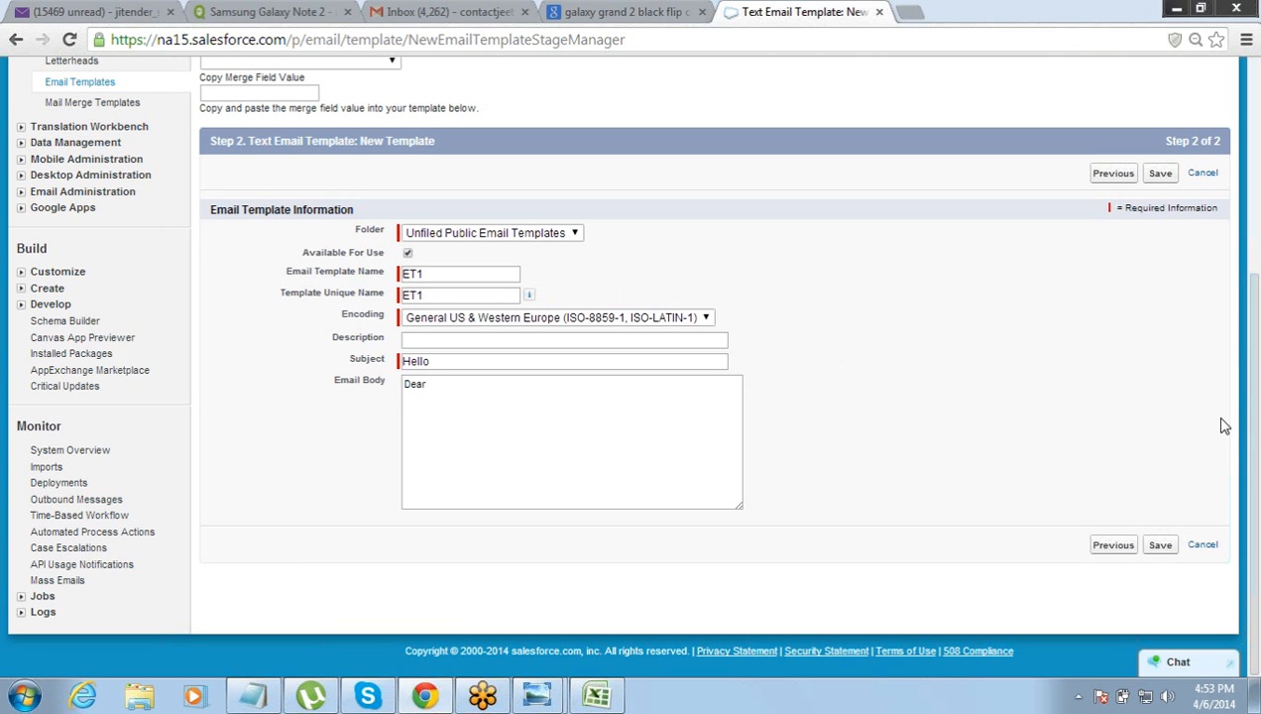
Step: Choose the First Name merge field from the Contact Fields type in the available merge fields
left_click_drag(1255, 467, 1258, 337)
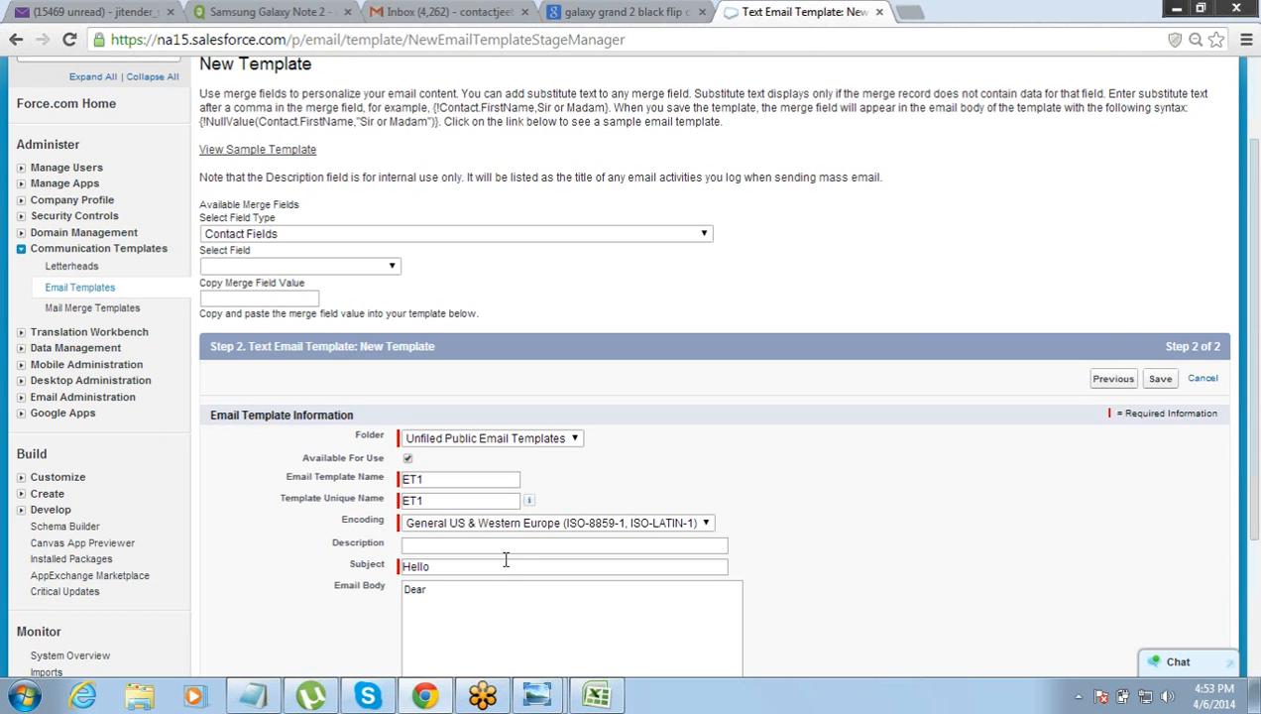
left_click(460, 595)
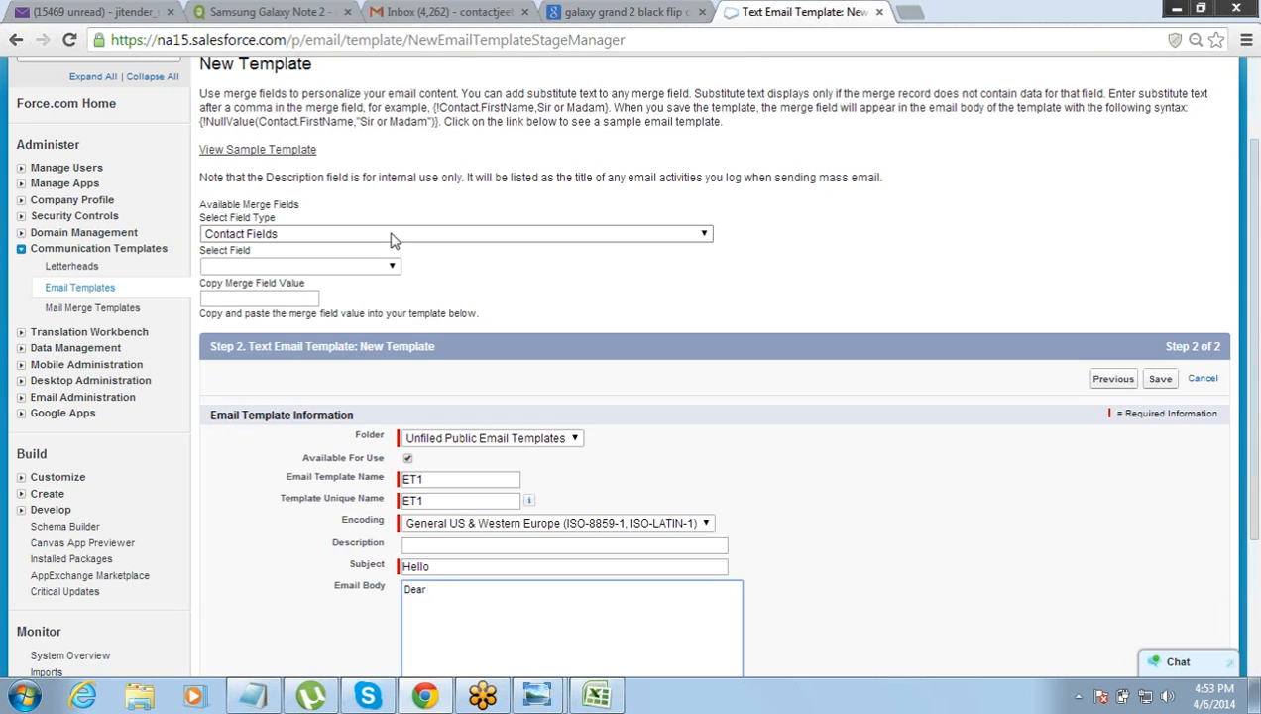
left_click_drag(206, 203, 271, 199)
left_click(281, 202)
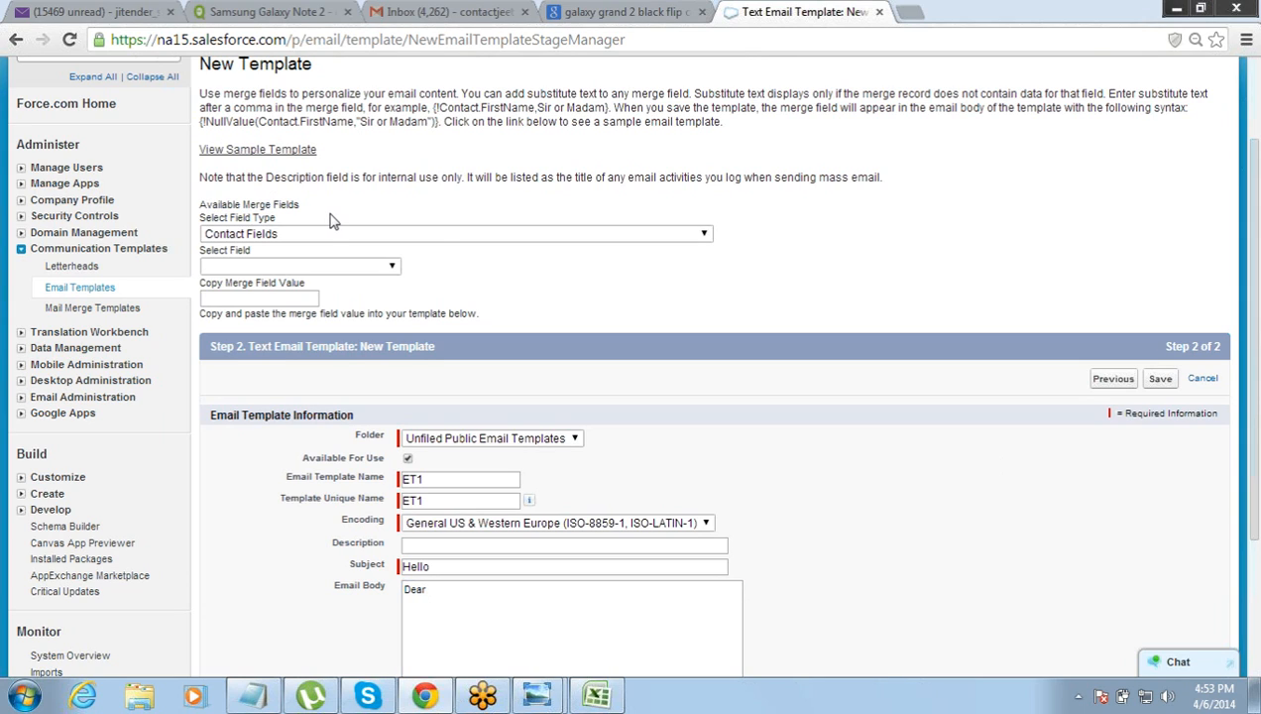
left_click(321, 236)
left_click(318, 238)
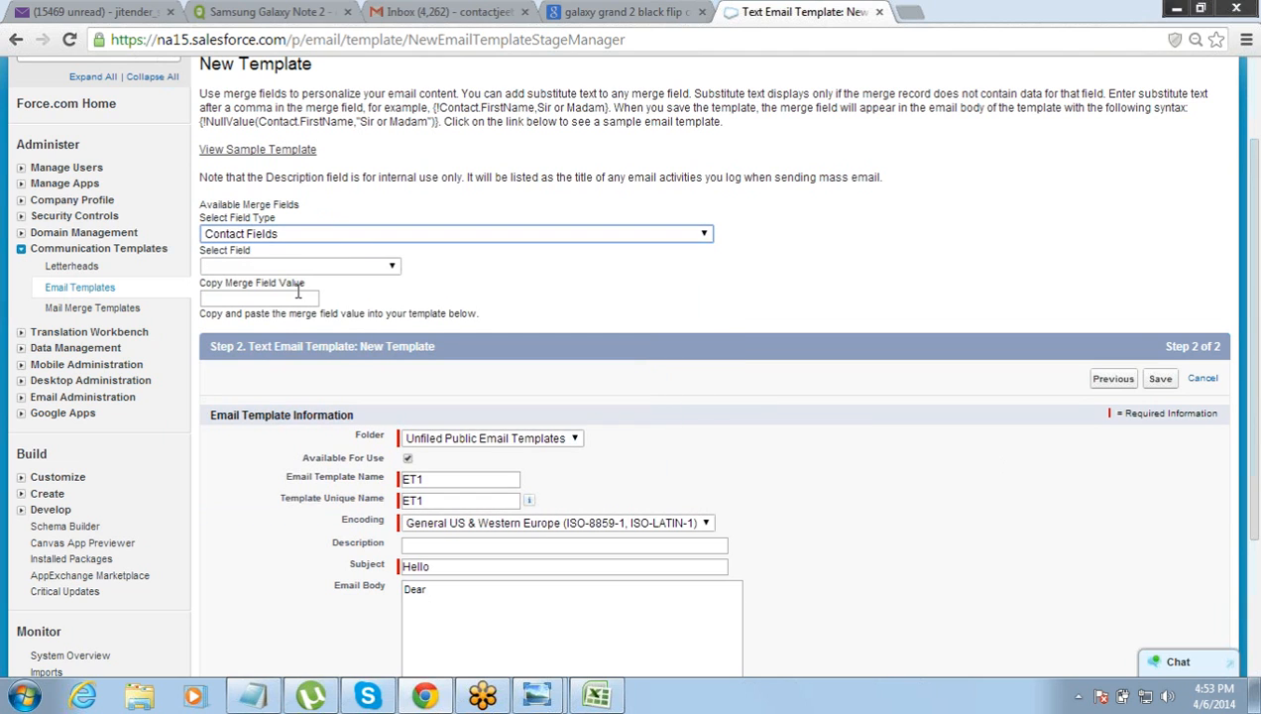
left_click(298, 266)
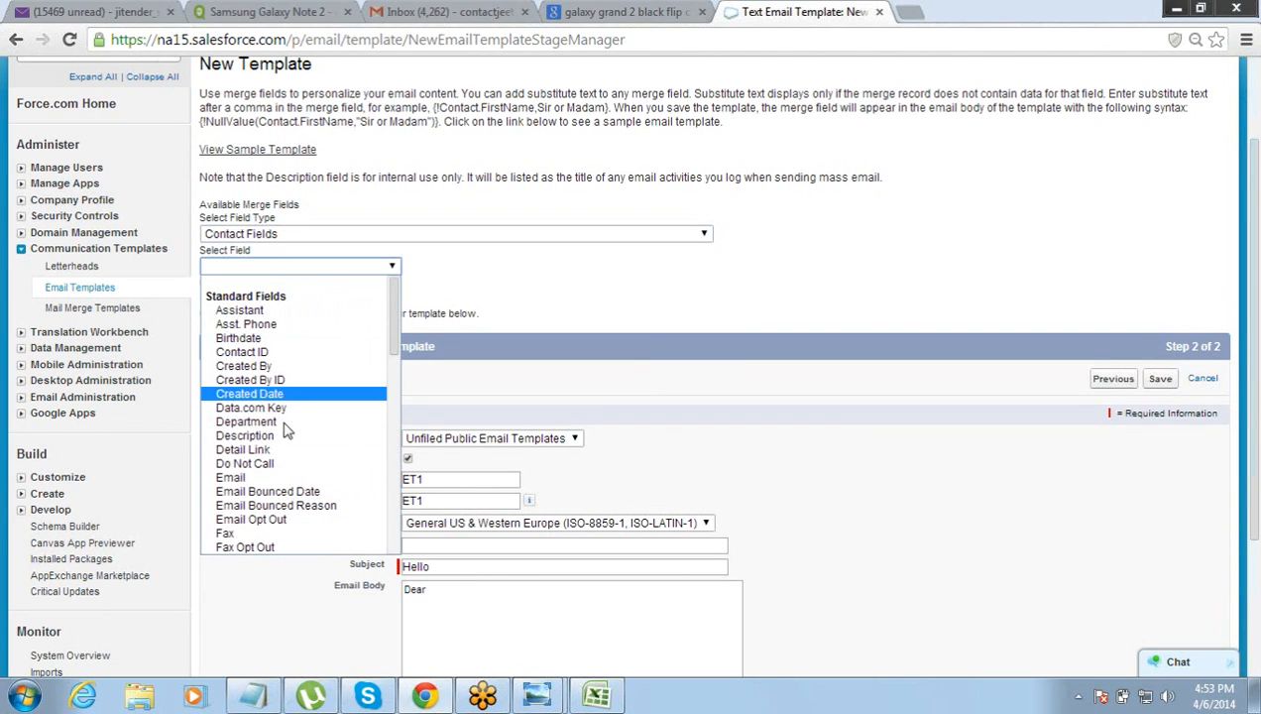
left_click_drag(390, 328, 386, 396)
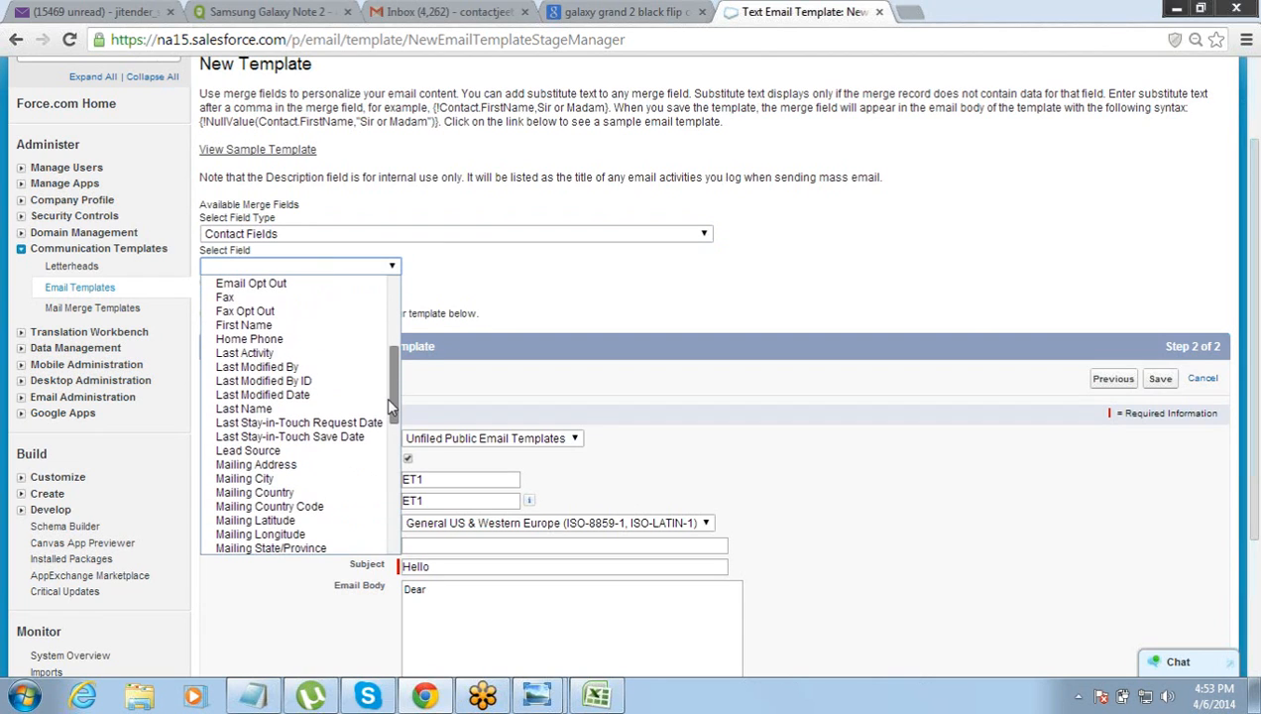
left_click(333, 327)
Step: Look through the merge field types and the contact field list, keeping Contact Fields and First Name selected
left_click(326, 238)
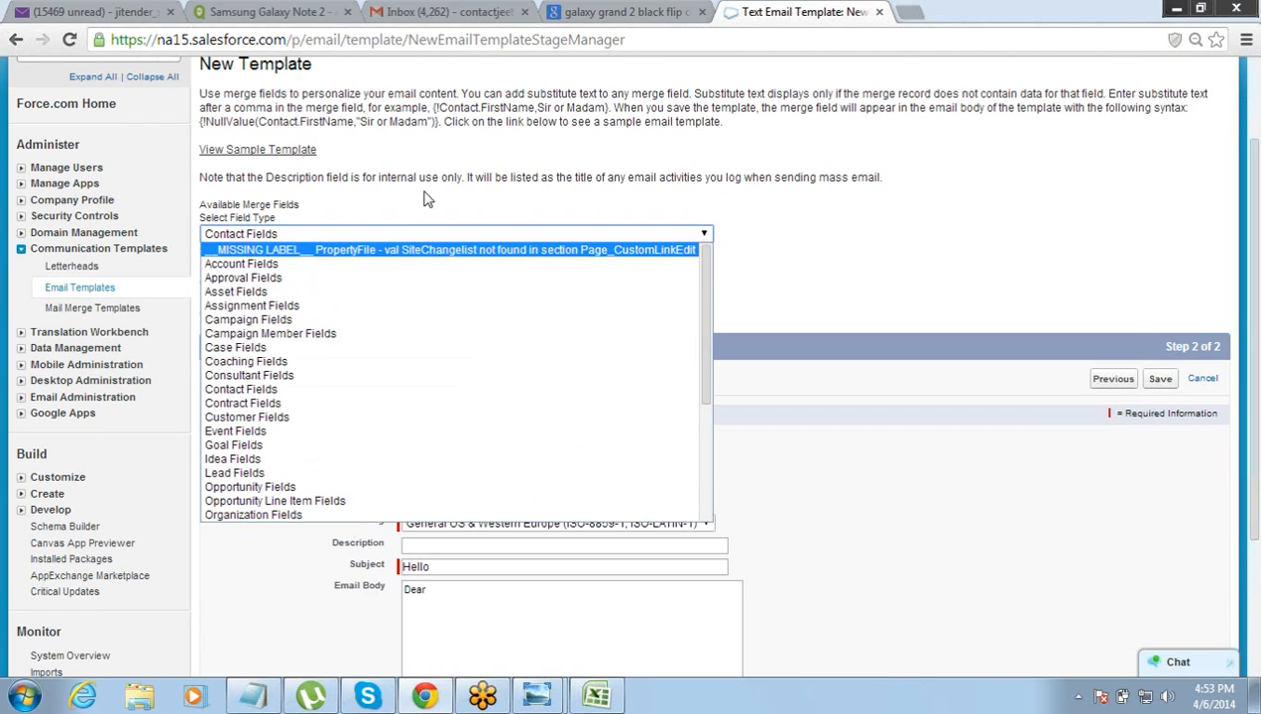
left_click(424, 193)
left_click(327, 271)
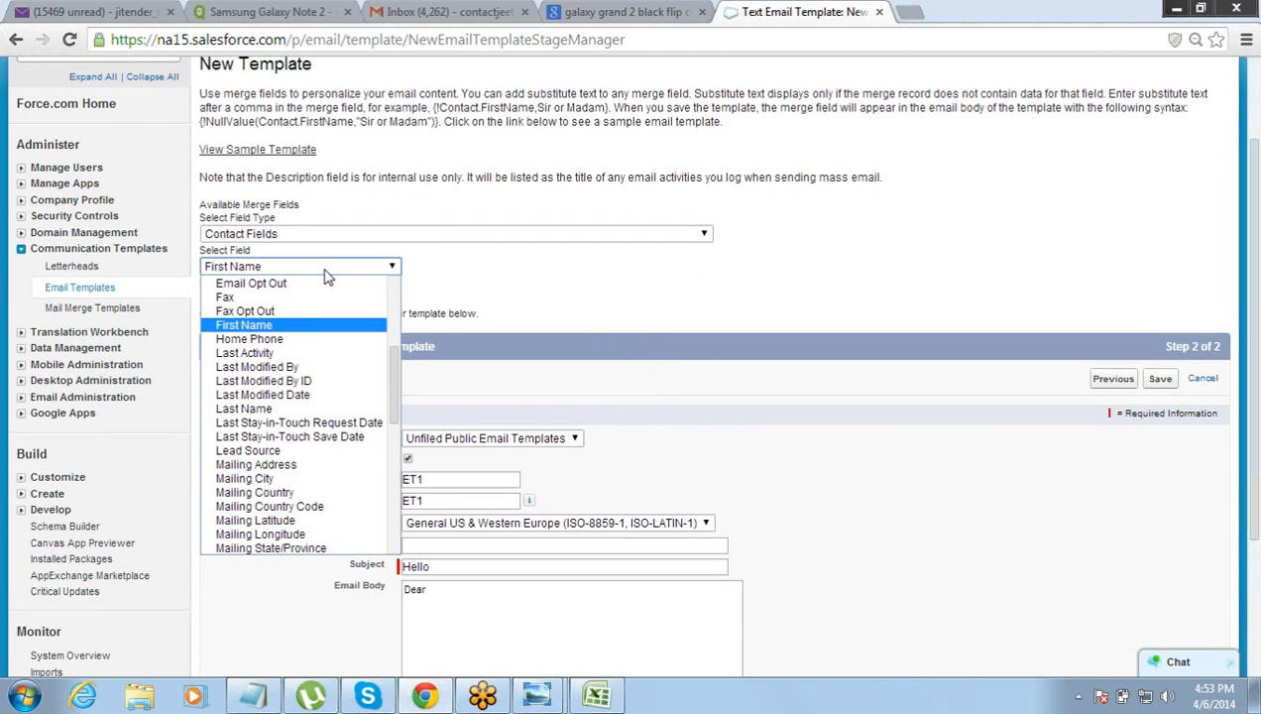
left_click(327, 268)
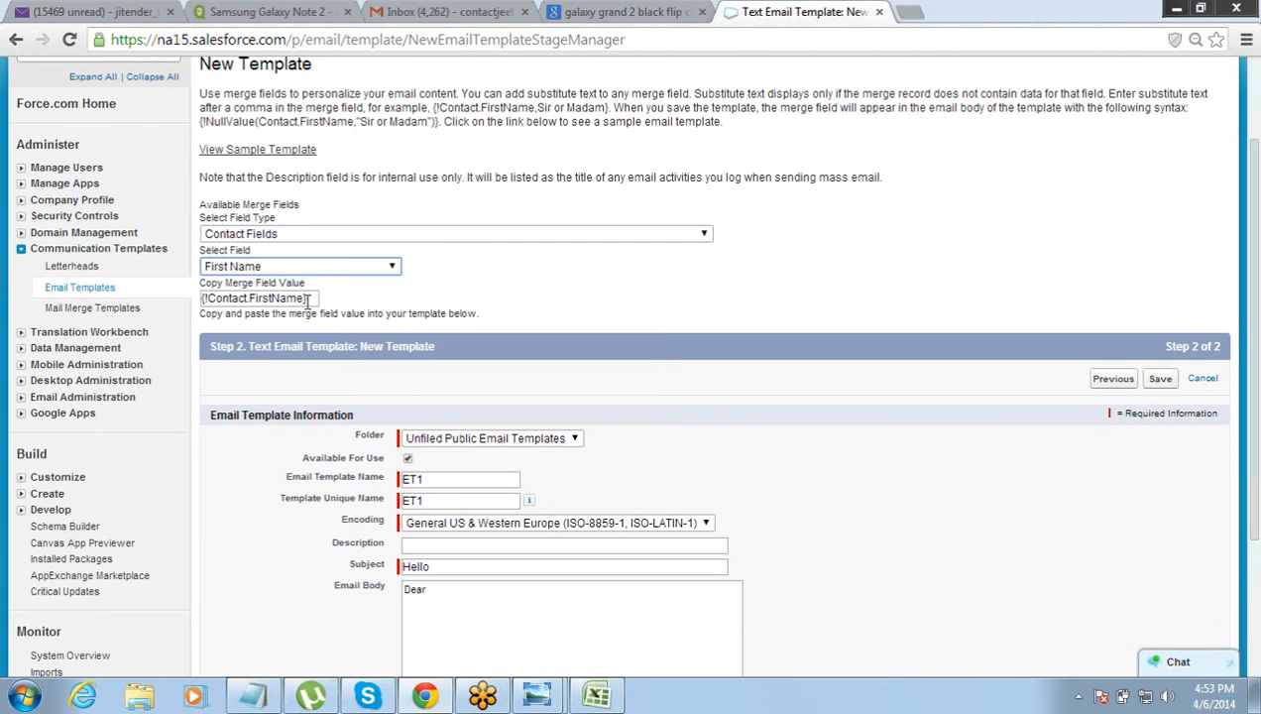
Step: Try to copy the First Name merge field value into the email body after Dear
left_click(310, 299)
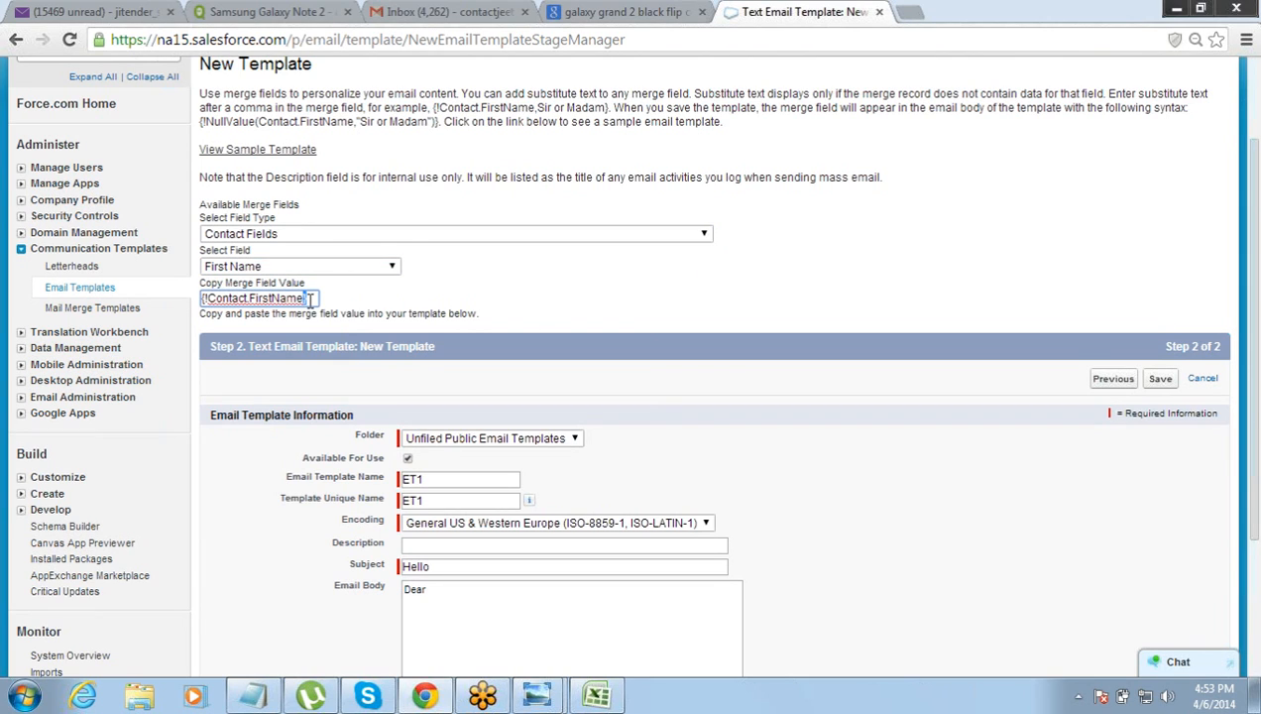
left_click(204, 298)
left_click_drag(204, 298, 335, 284)
left_click(335, 290)
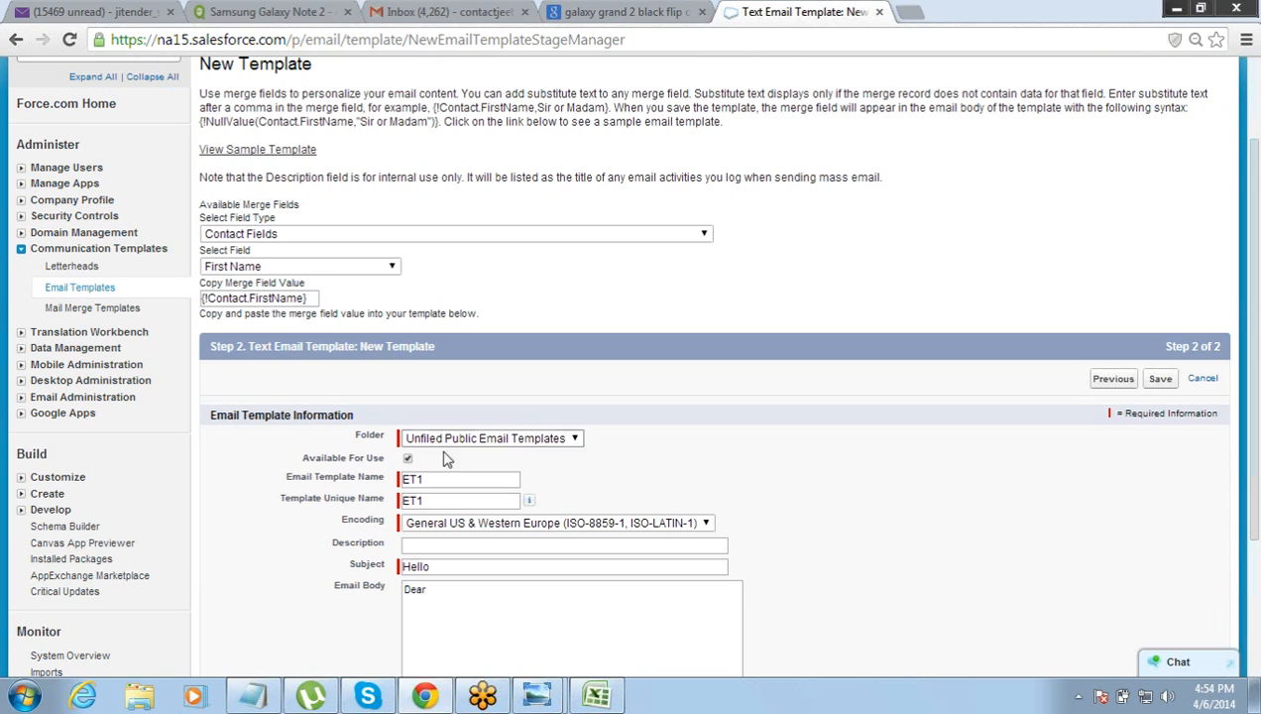
left_click(471, 589)
type("Amount")
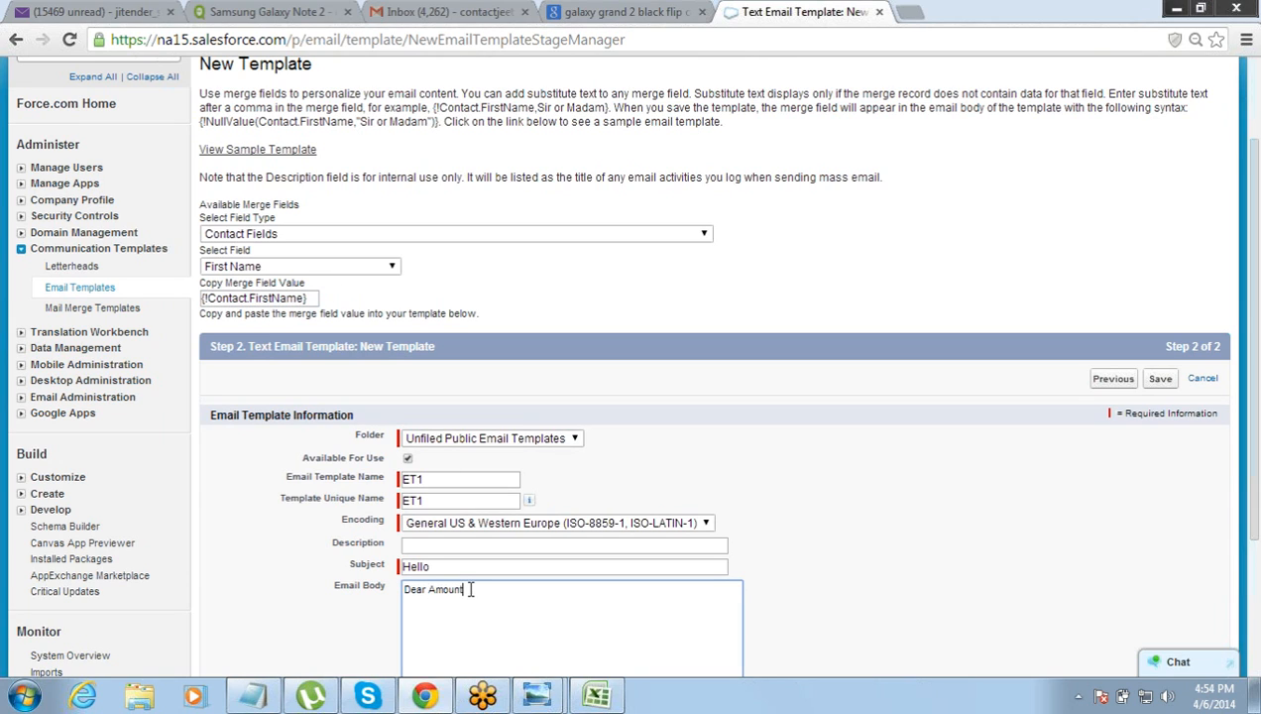
double_click(471, 589)
key("BackSpace")
Step: Copy the merge field value {!Contact.FirstName} into the email body after Dear and add a comma
key("shift+Tab")
key("shift+Tab")
key("shift+Tab")
key("shift+Tab")
key("shift+Tab")
key("shift+Tab")
key("shift+Tab")
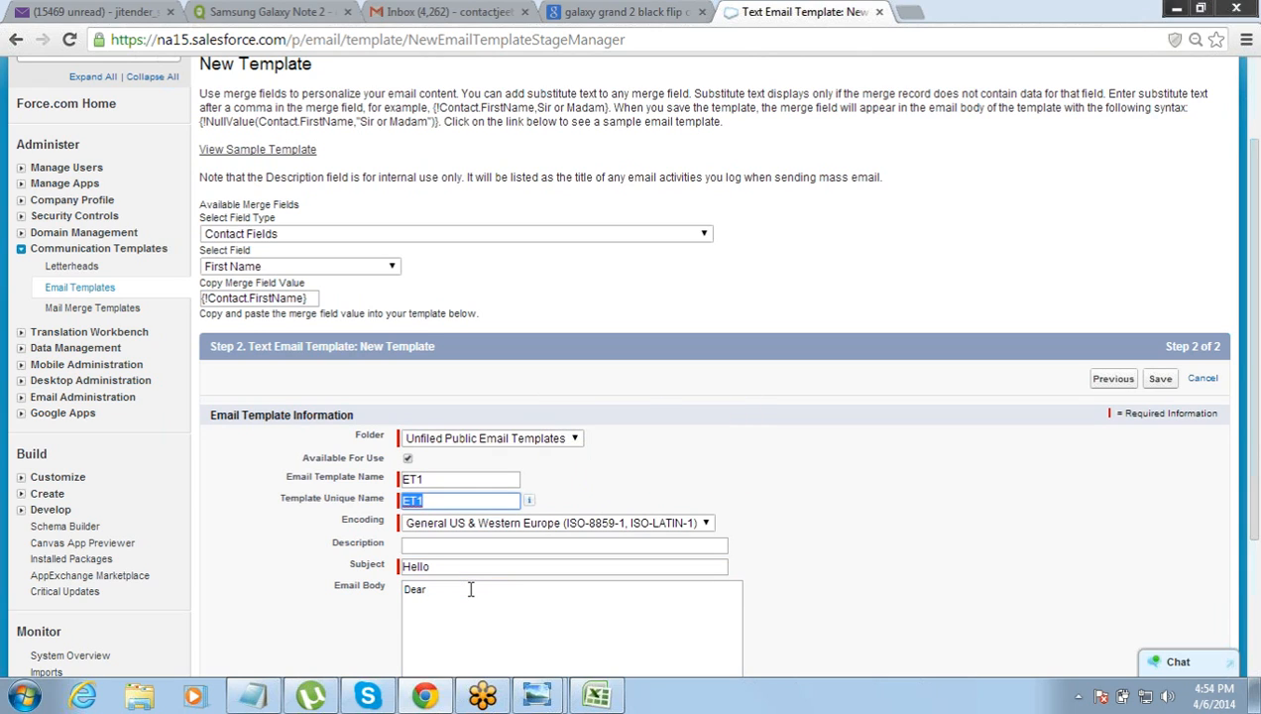
key("shift+Tab")
key("shift+Tab")
key("shift+Tab")
key("shift+Tab")
key("shift+Tab")
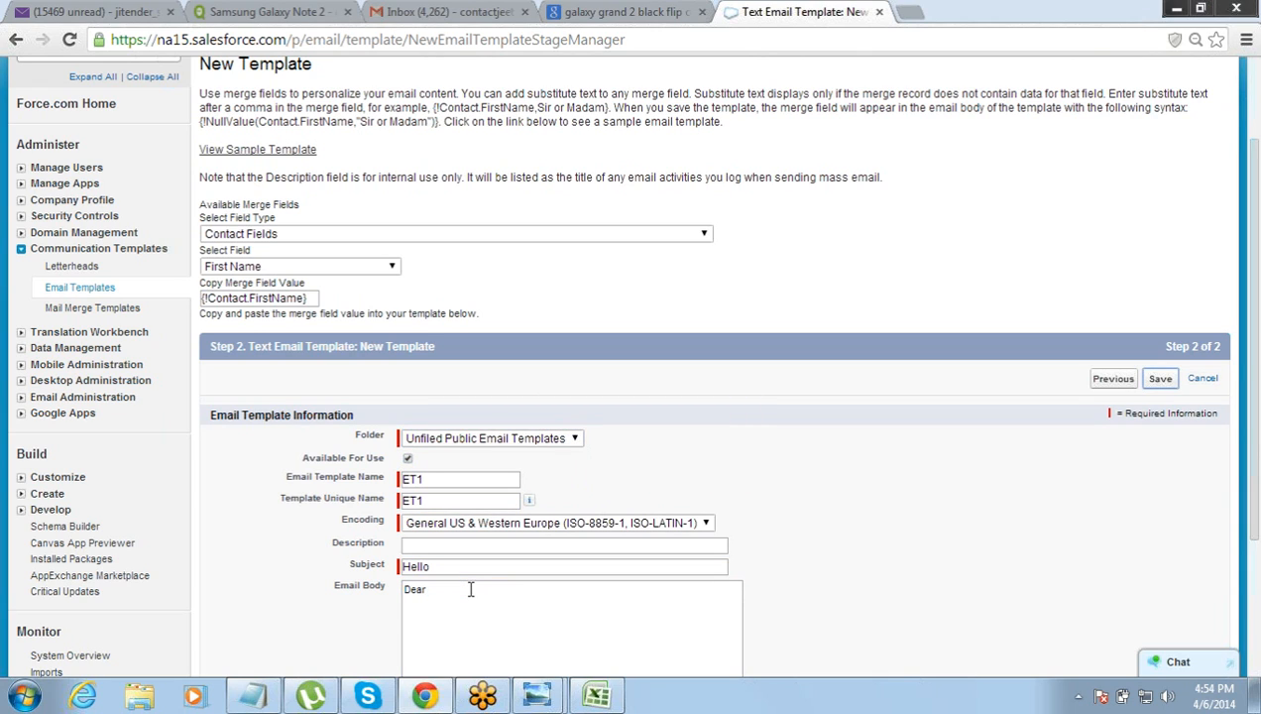
key("Tab")
key("Tab")
key("Tab")
key("Tab")
key("Tab")
key("Tab")
key("Tab")
key("Tab")
key("Tab")
key("Tab")
key("Tab")
key("Tab")
key("End")
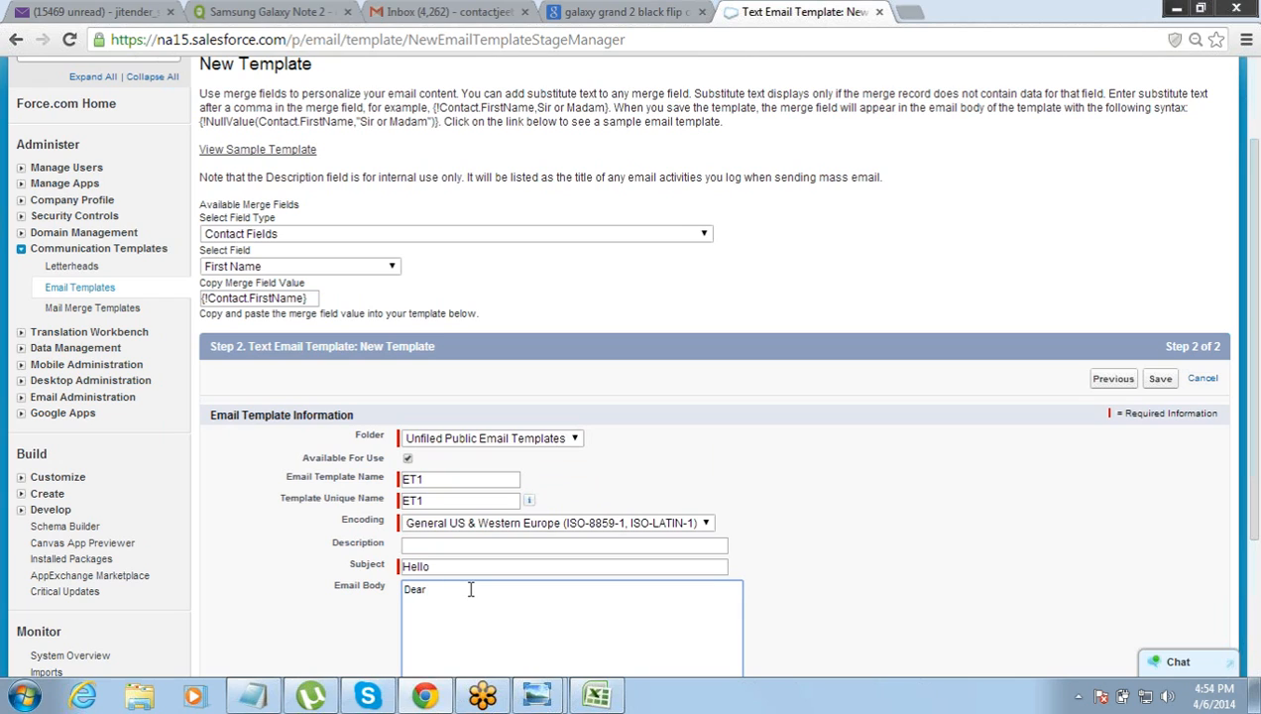
key("ctrl+v")
type(",")
Step: Highlight the merge field value and the complete greeting line in the email body
double_click(436, 592)
left_click(313, 299)
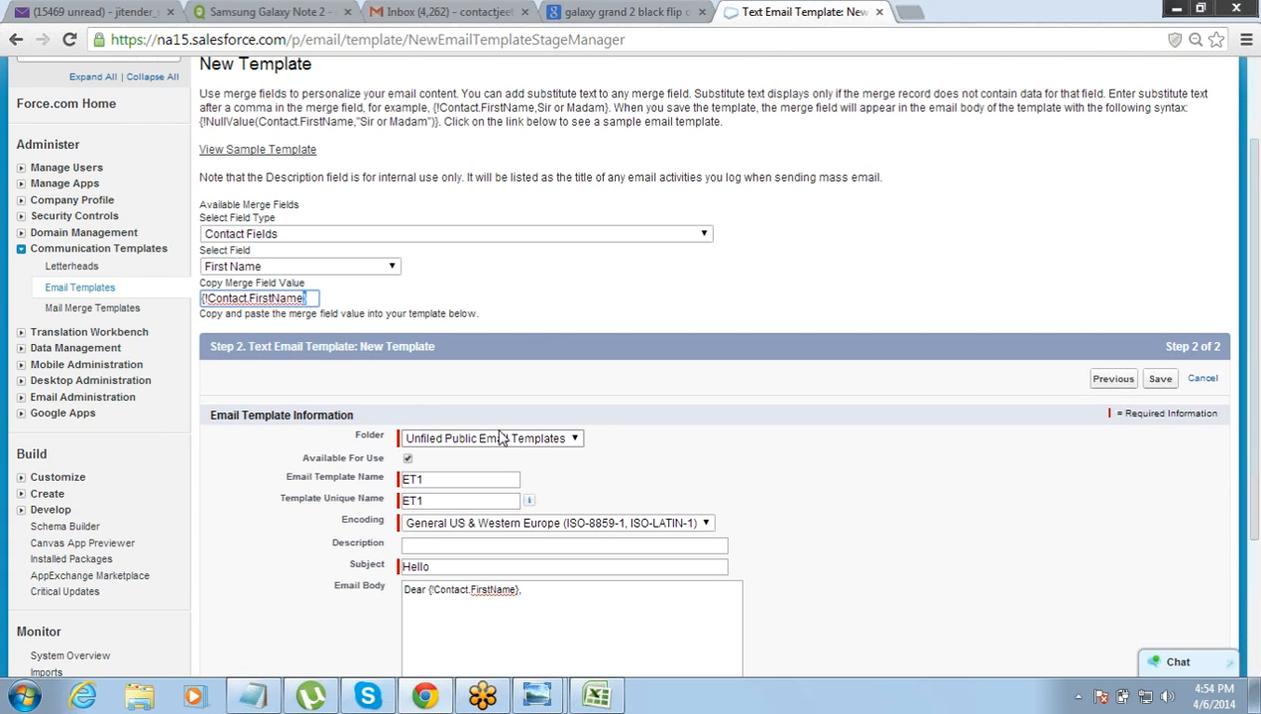
left_click_drag(533, 597, 382, 600)
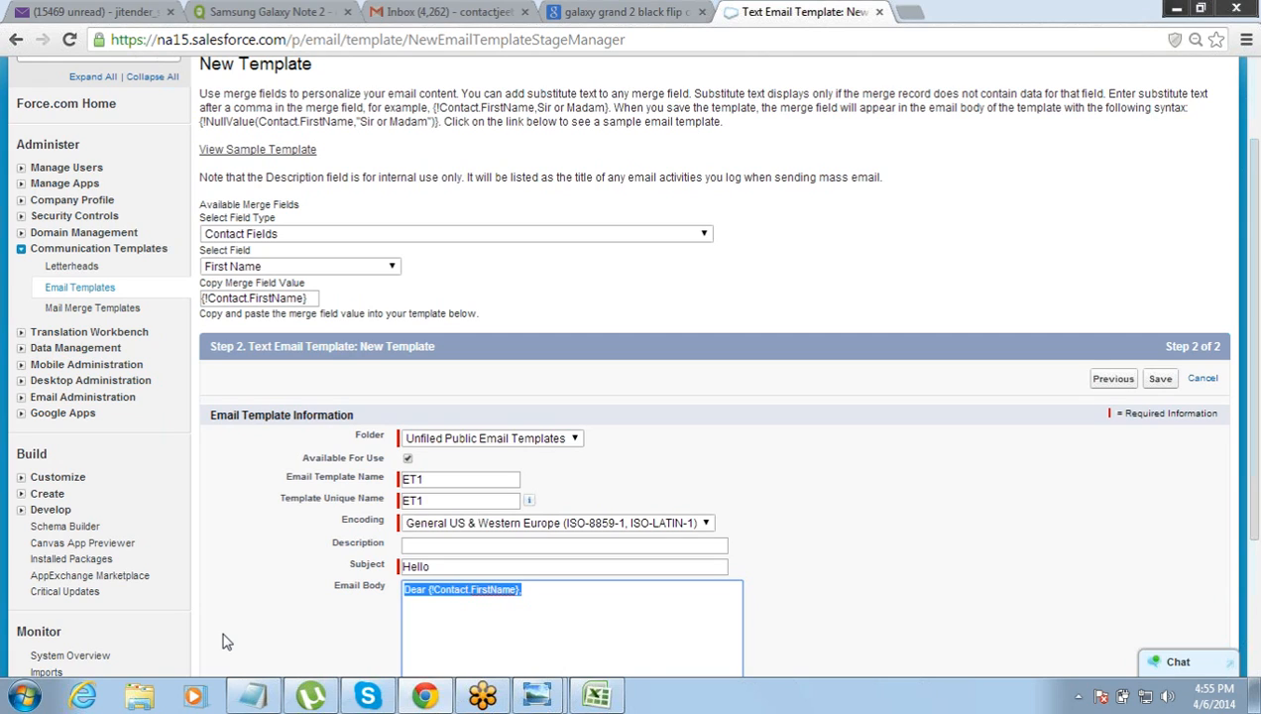
Step: Leave the text template form unsaved and start a new letterhead from the Letterheads setup page
left_click(1112, 379)
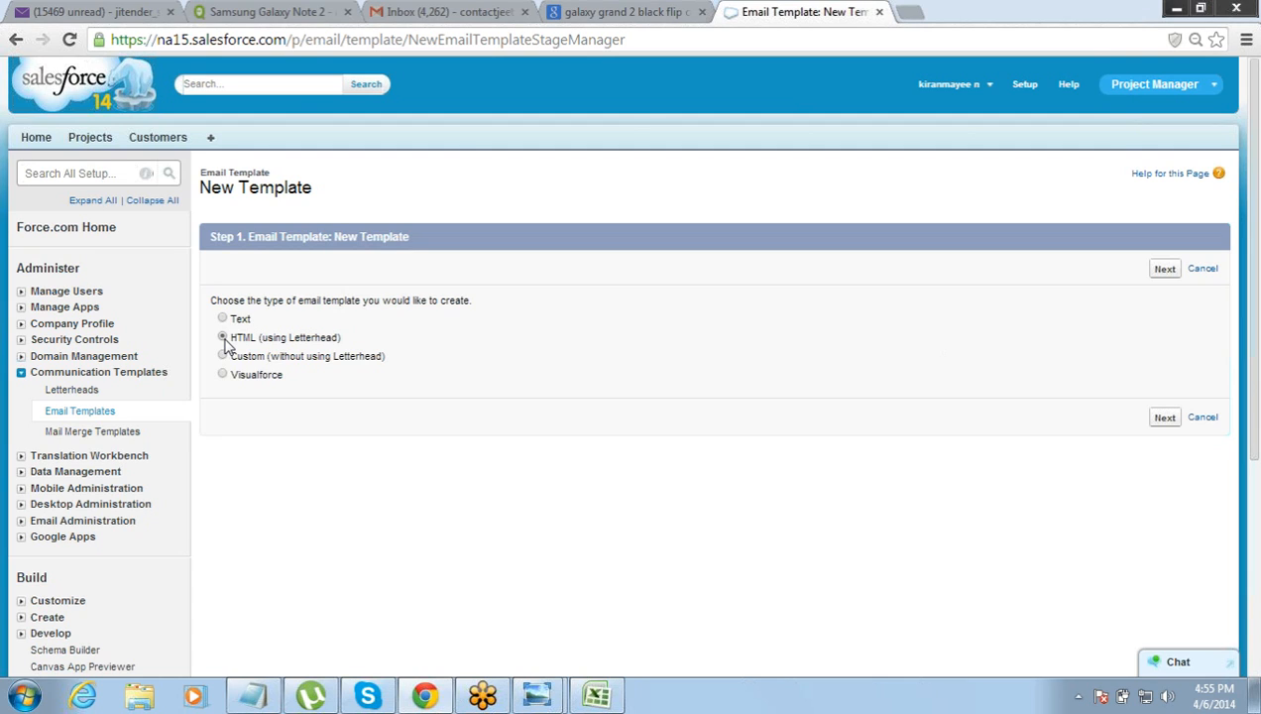
left_click(71, 391)
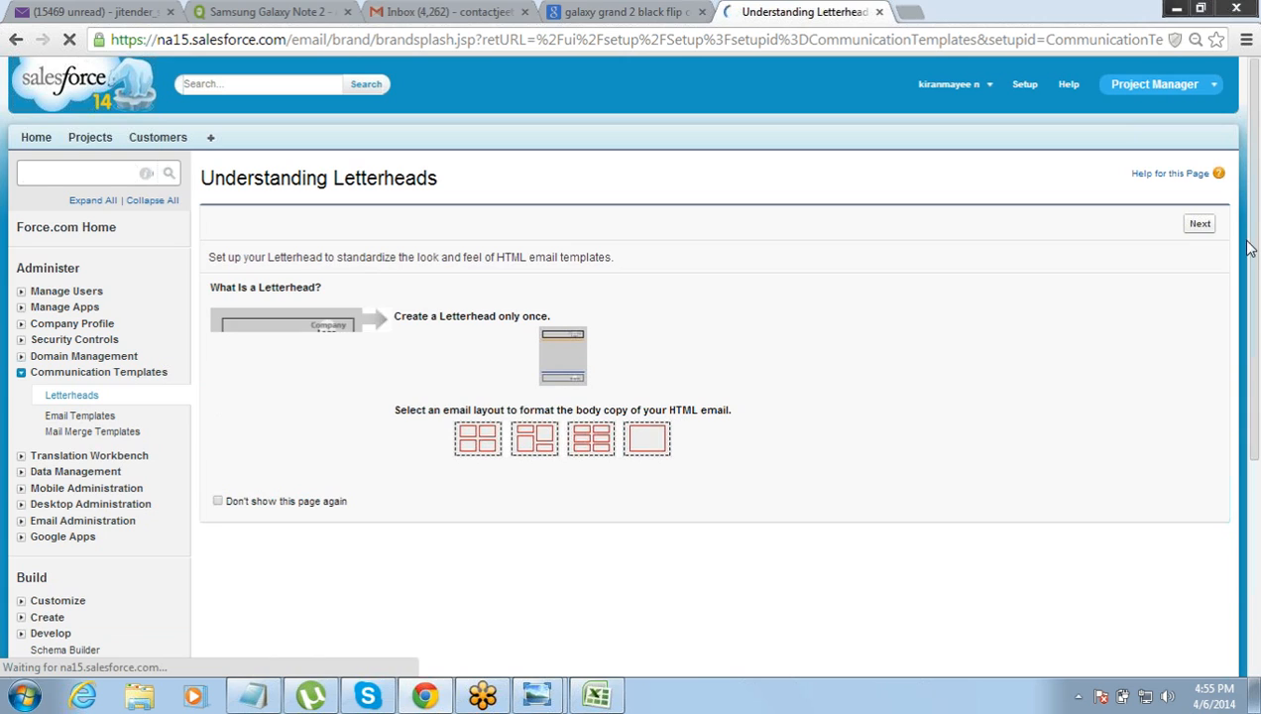
left_click(1198, 226)
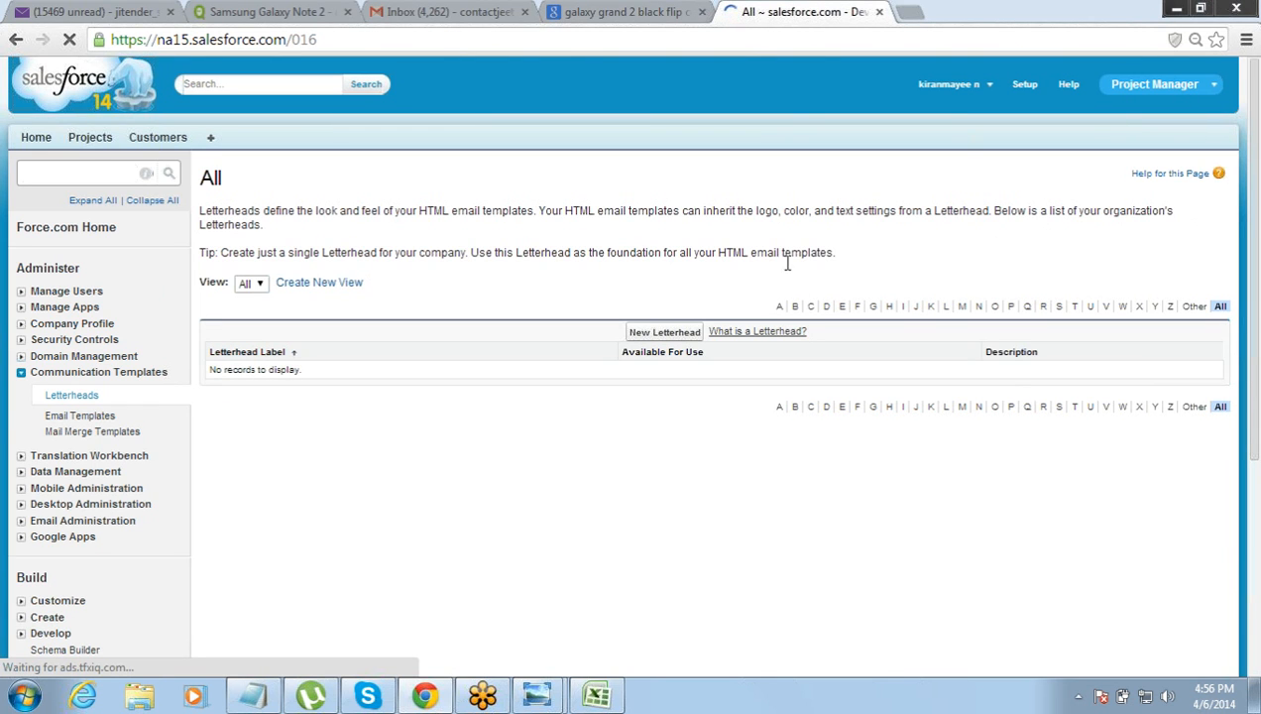
left_click(656, 341)
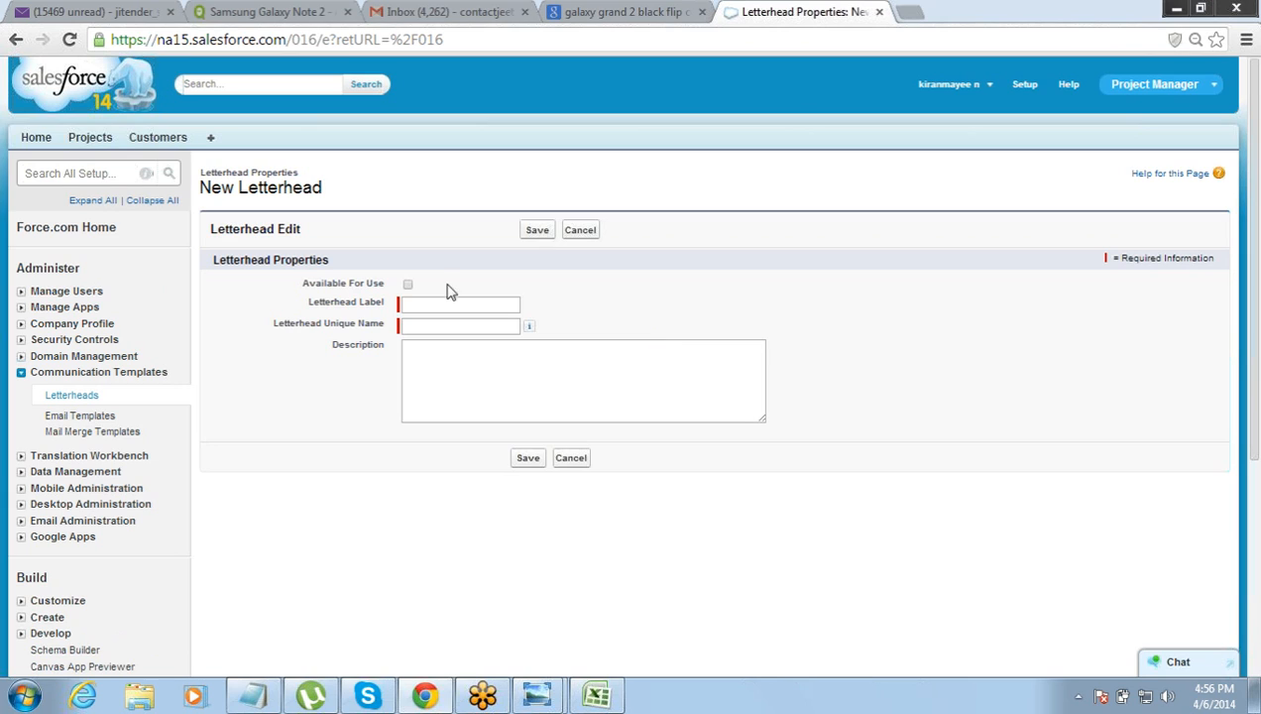
Step: Make the letterhead available for use, set its label and unique name to LH1, and save its properties
left_click(408, 286)
left_click(416, 300)
type("LH1")
key("Tab")
key("Tab")
left_click(538, 232)
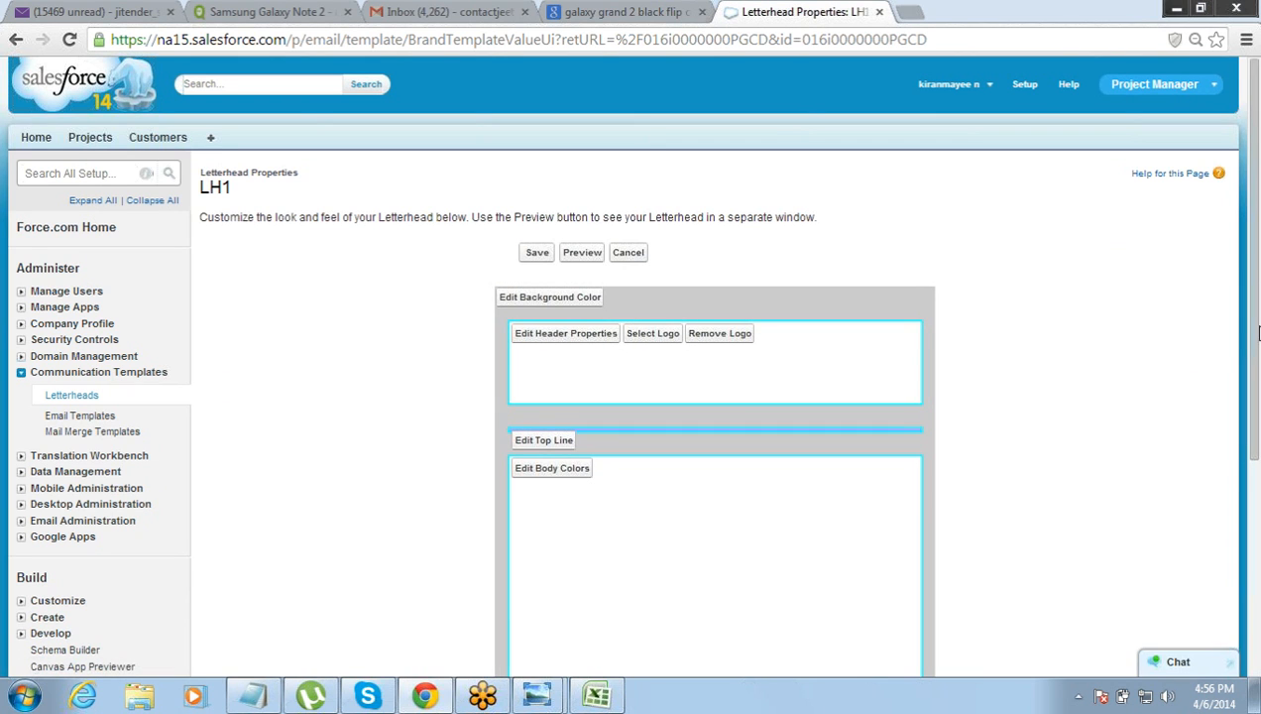
Step: Review the LH1 letterhead layout sections, then consult the email template types listed in the Notepad notes
left_click_drag(1258, 341, 1255, 307)
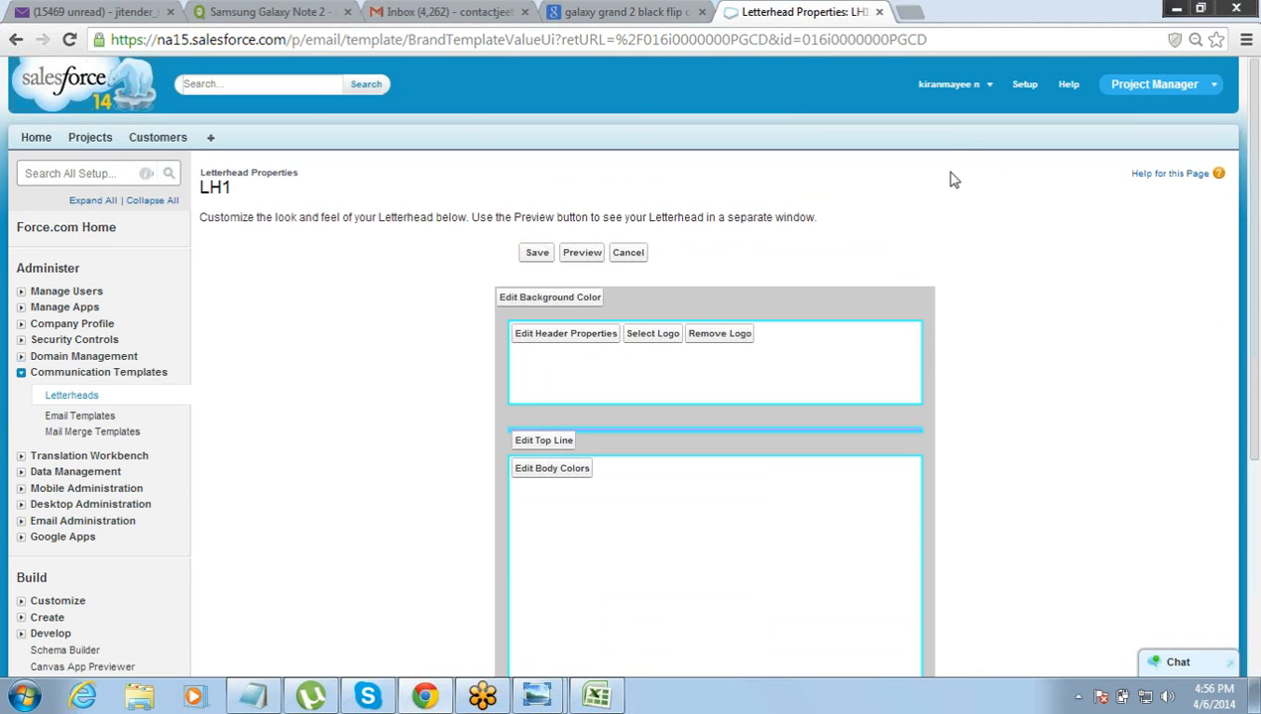
left_click_drag(1260, 307, 1259, 409)
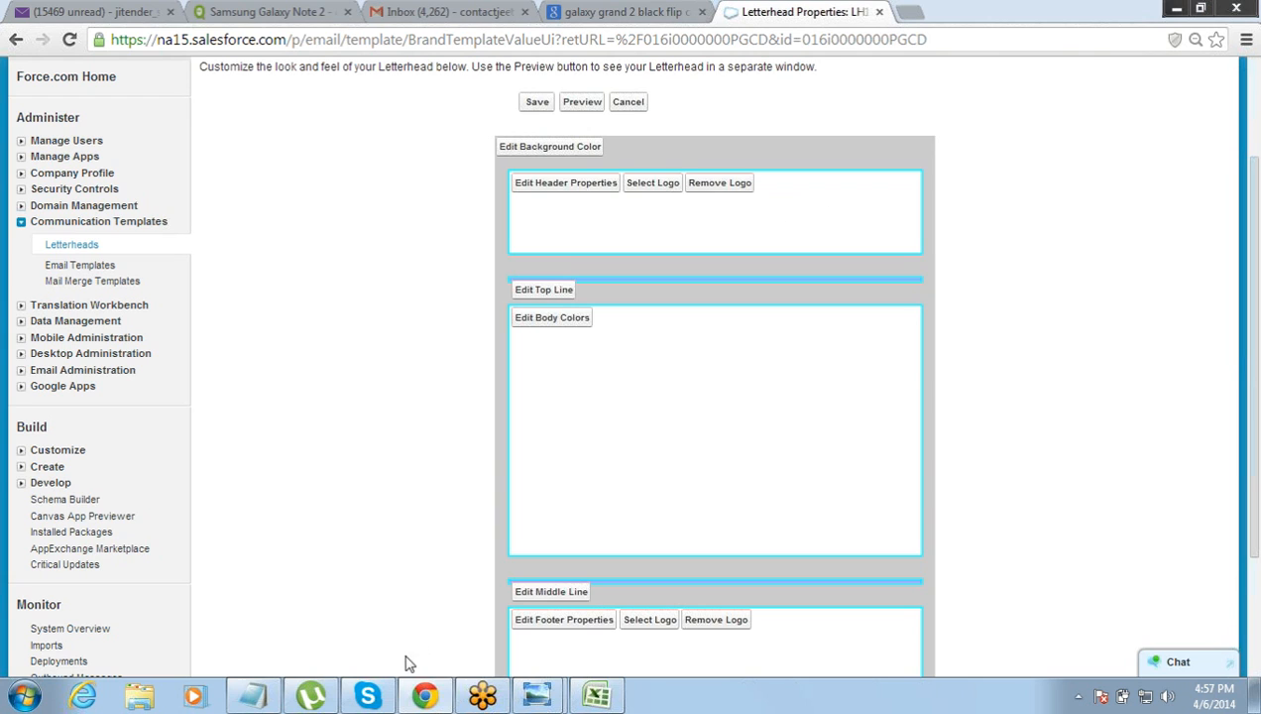
mouse_move(249, 699)
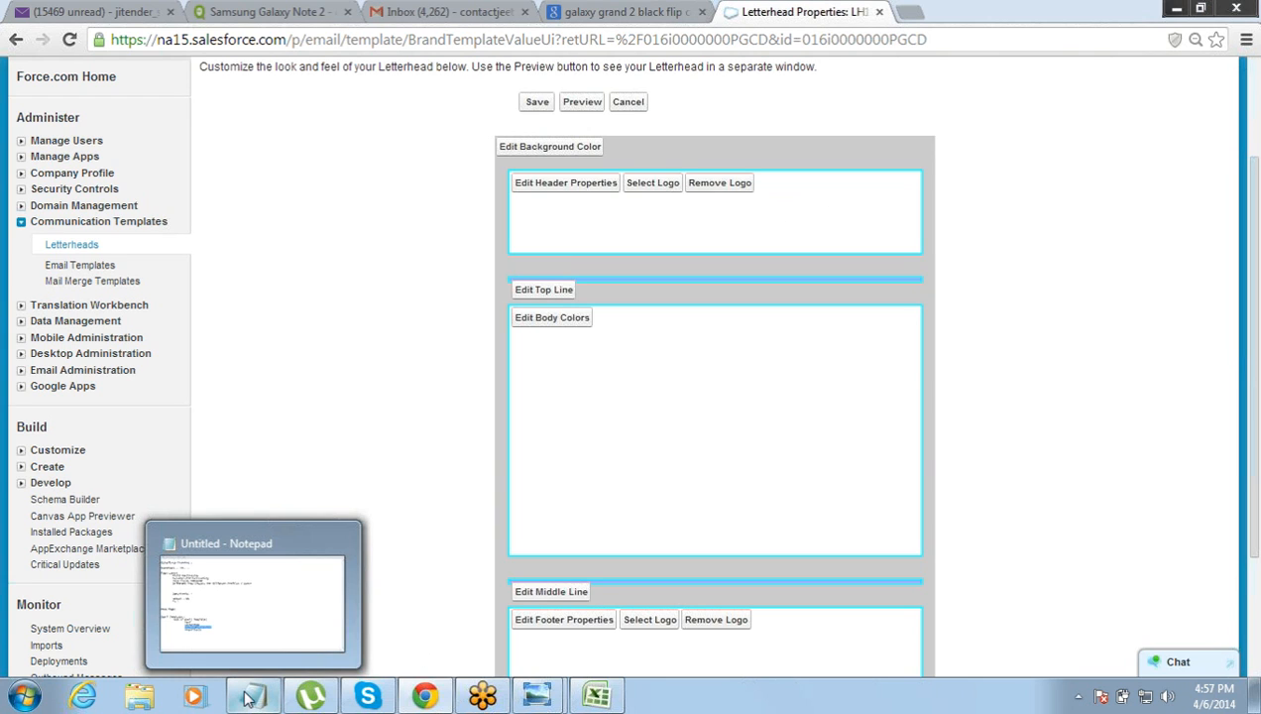
left_click(262, 630)
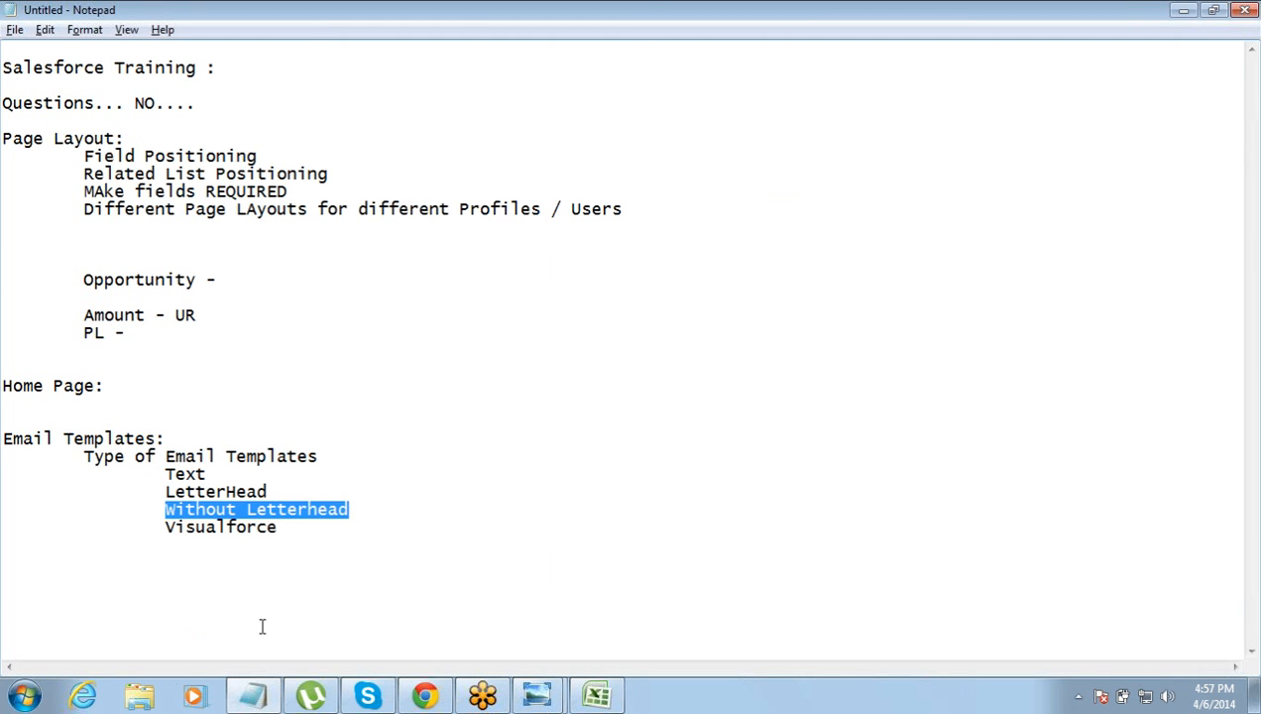
left_click(307, 534)
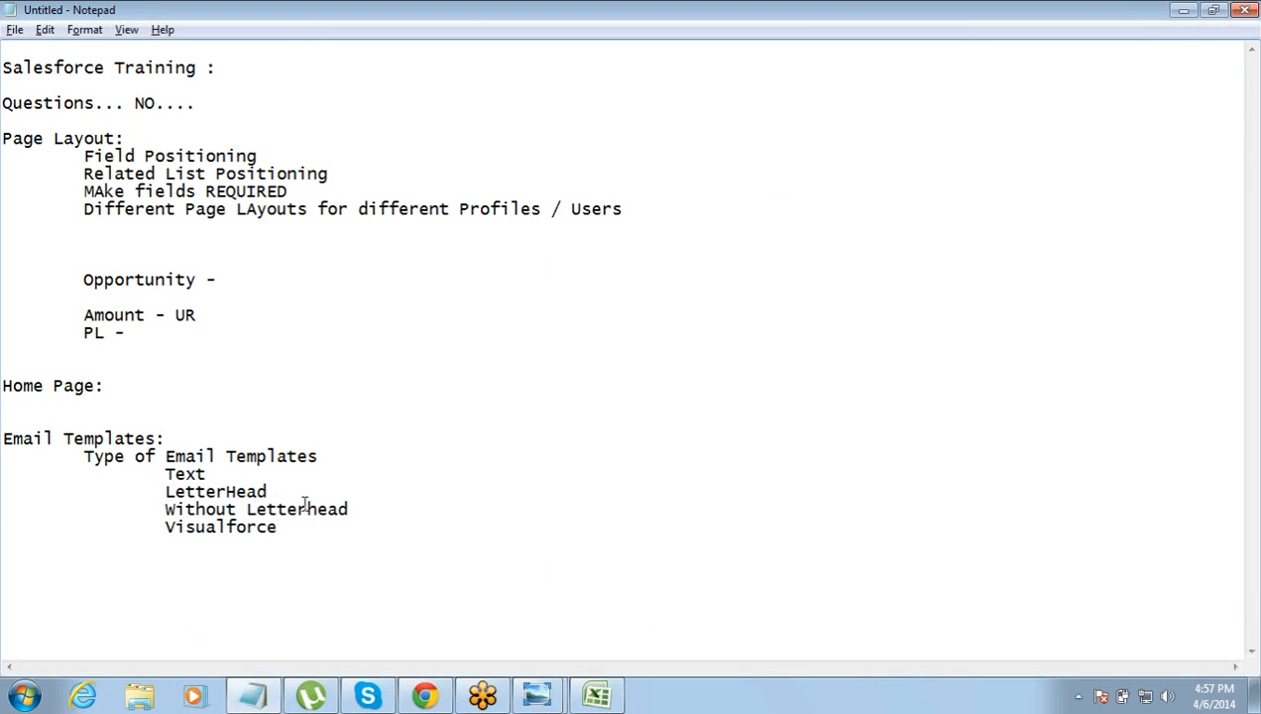
left_click(291, 473)
Step: Switch back to Salesforce and save the LH1 letterhead layout
mouse_move(424, 696)
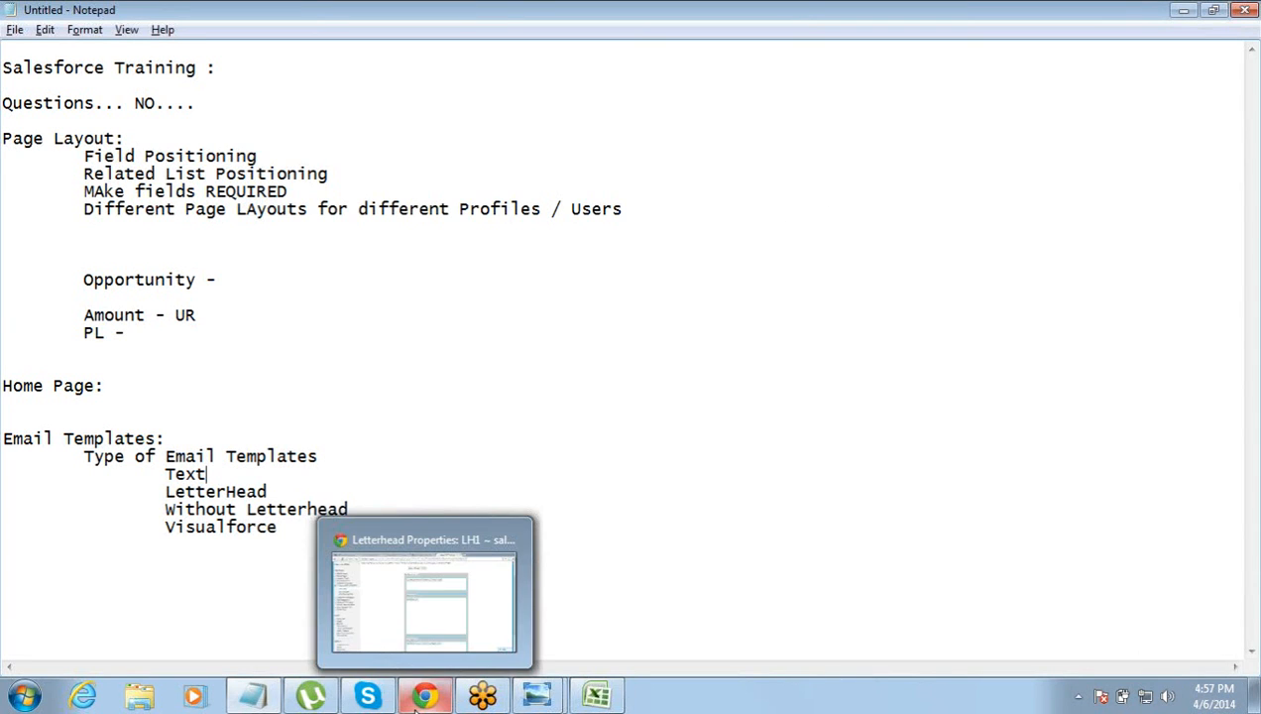
left_click(490, 602)
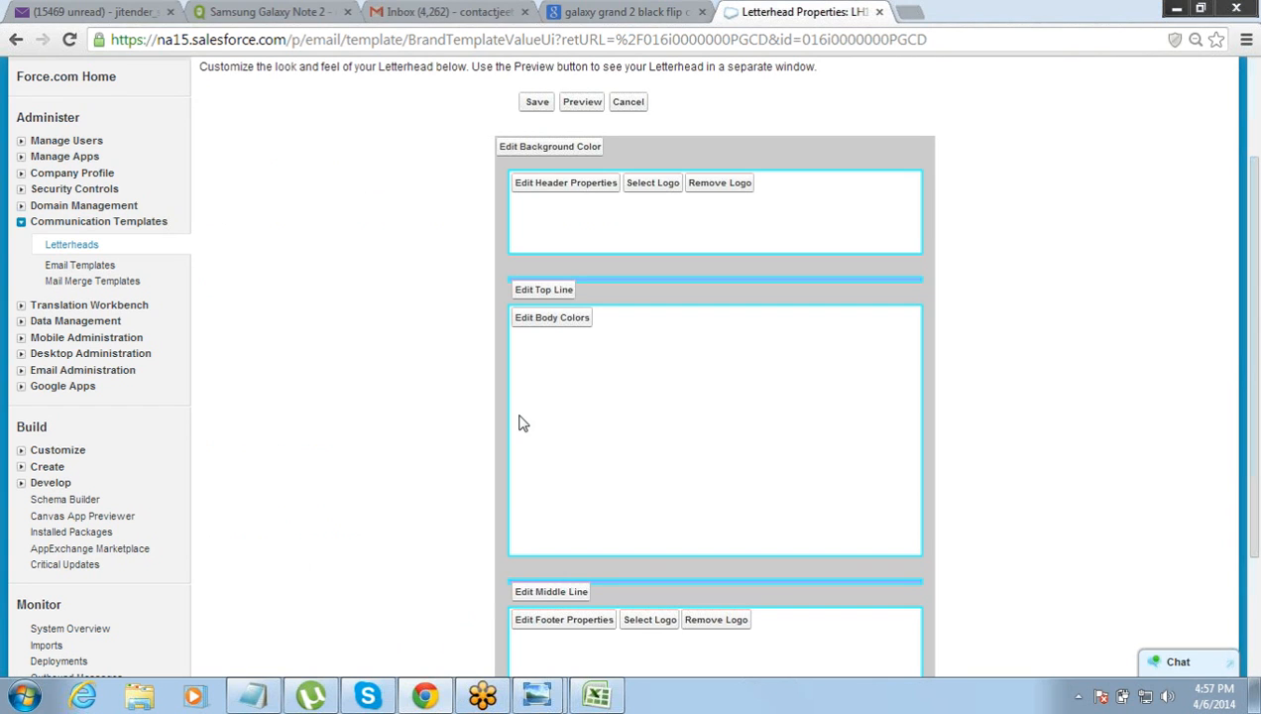
left_click(535, 107)
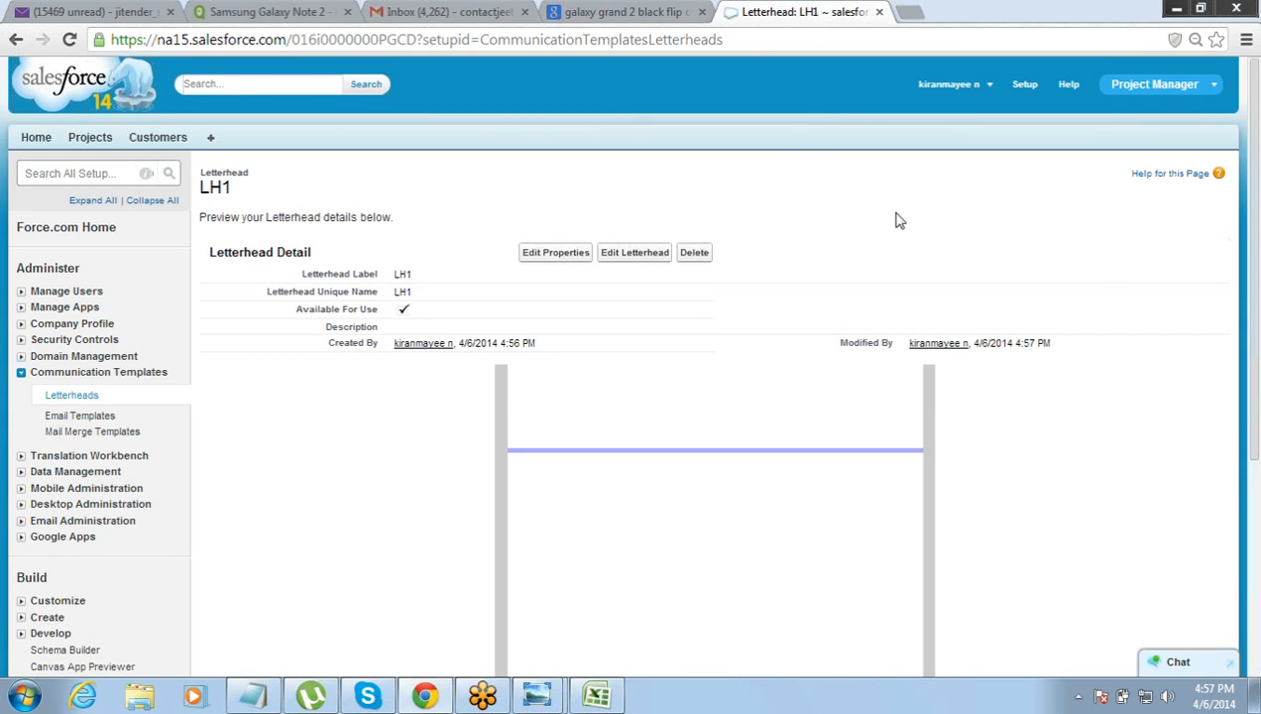
Step: Review the saved LH1 letterhead's preview and switch to the Notepad list of email template types
left_click_drag(1258, 350, 1255, 396)
scroll(1079, 329, "up", 1)
left_click(253, 696)
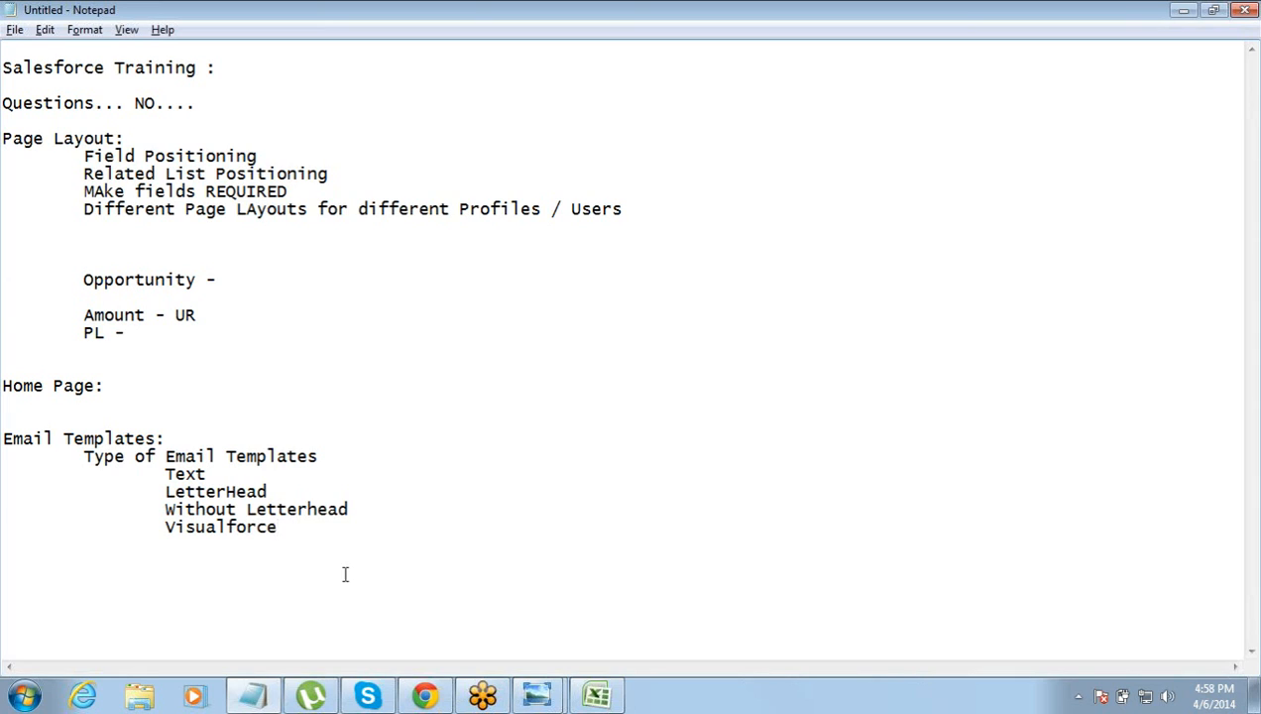
Step: Add the line "Email Templates are stored in Folders" to the notes, below the list of email template types
key("Return")
key("Return")
key("Return")
key("Return")
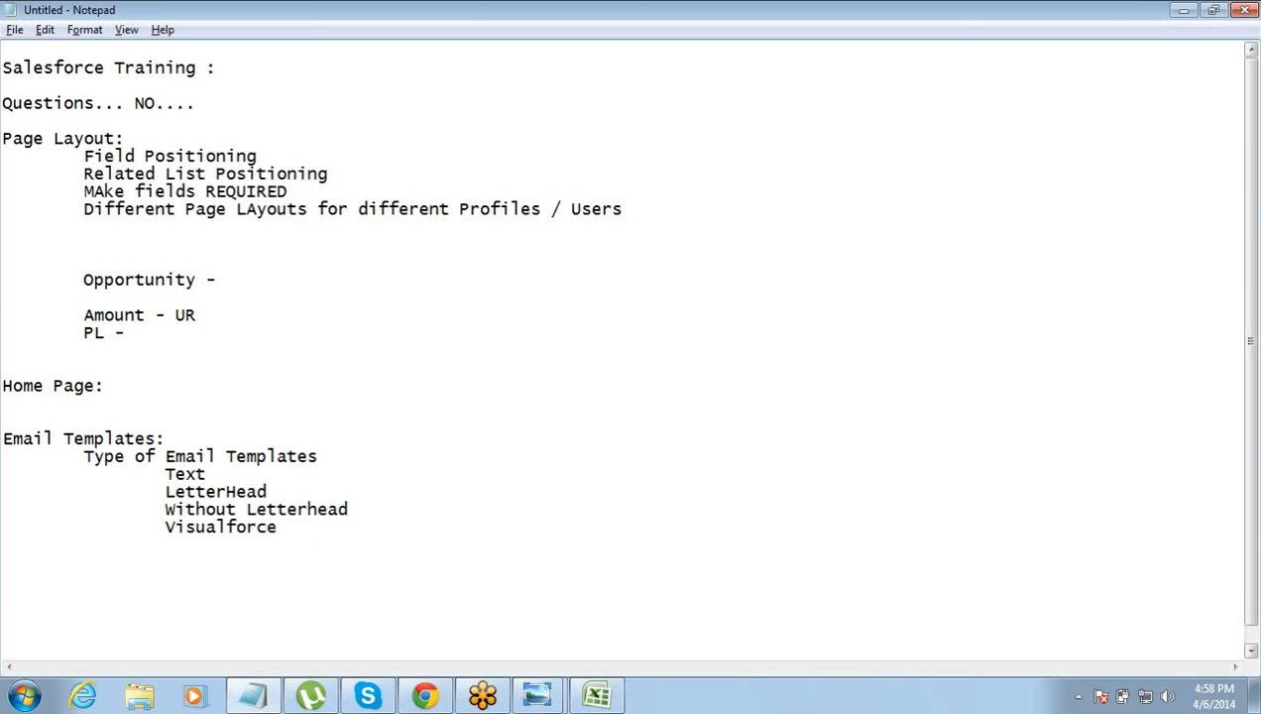
type("Email Templates a")
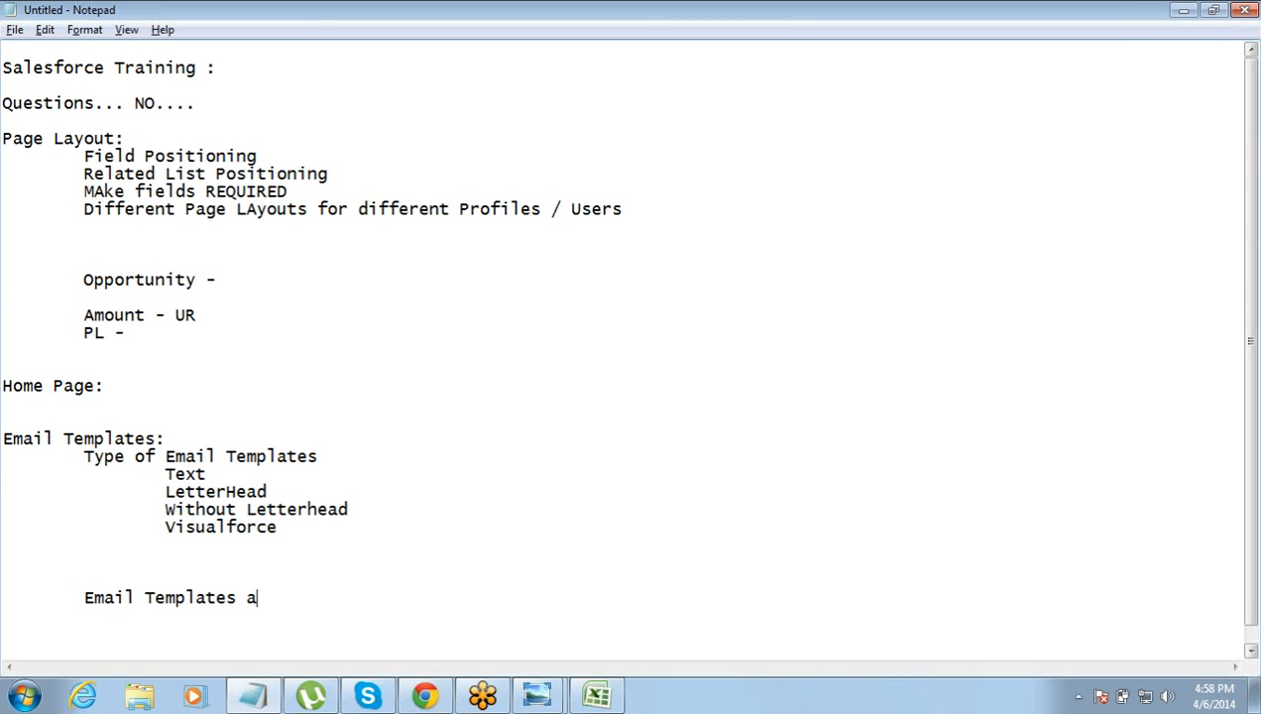
type("re stored in")
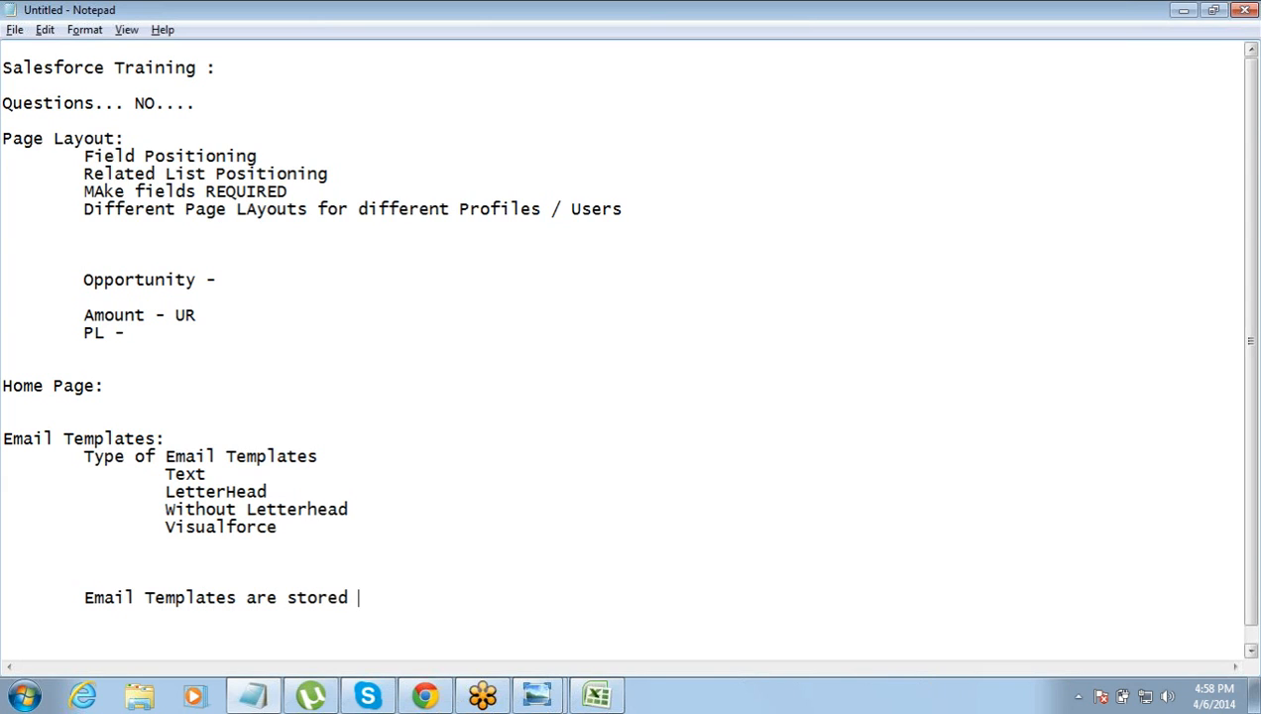
key("BackSpace")
type("n Folders")
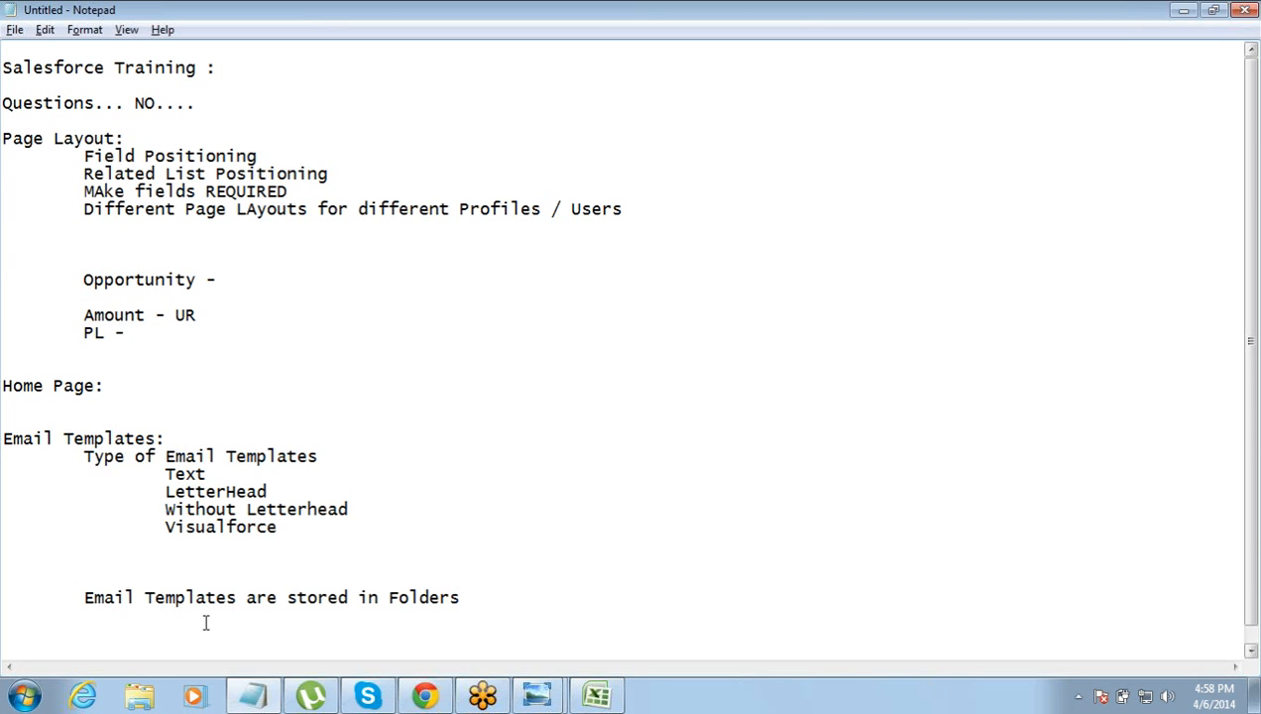
Step: Switch to Salesforce, review the folder choices for email templates, and open the form for creating a new template folder
left_click(442, 700)
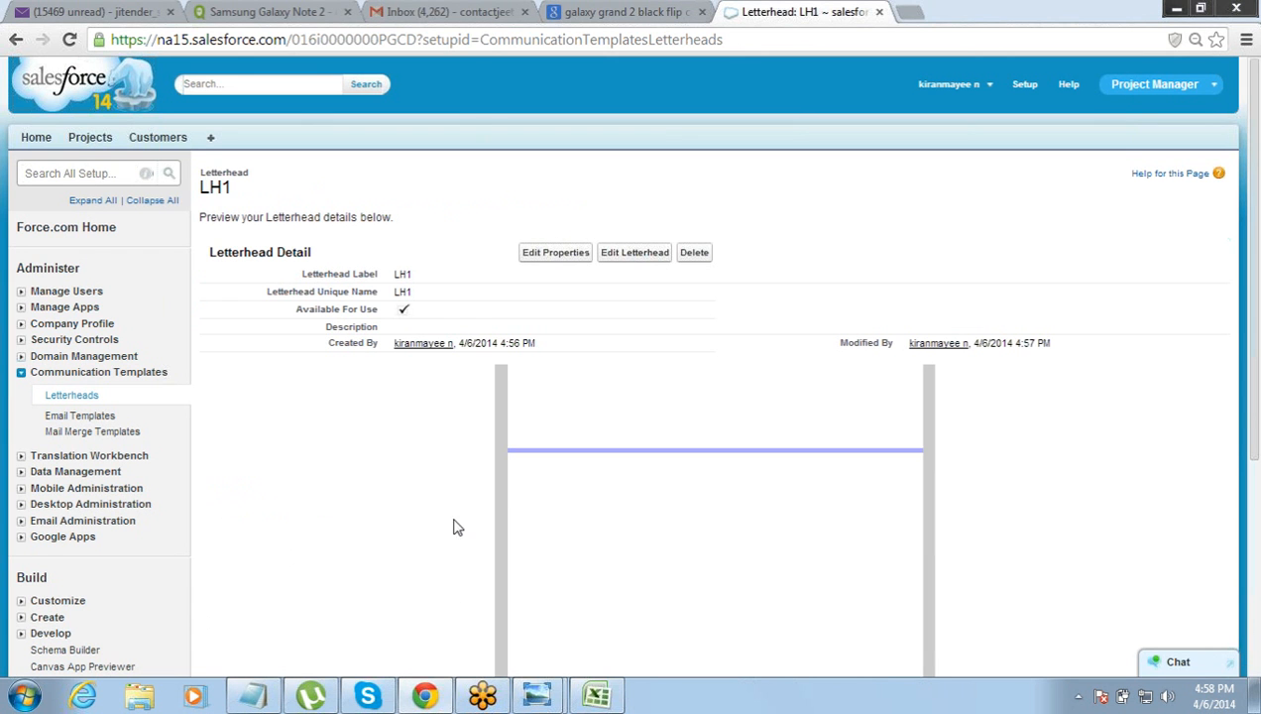
left_click(78, 417)
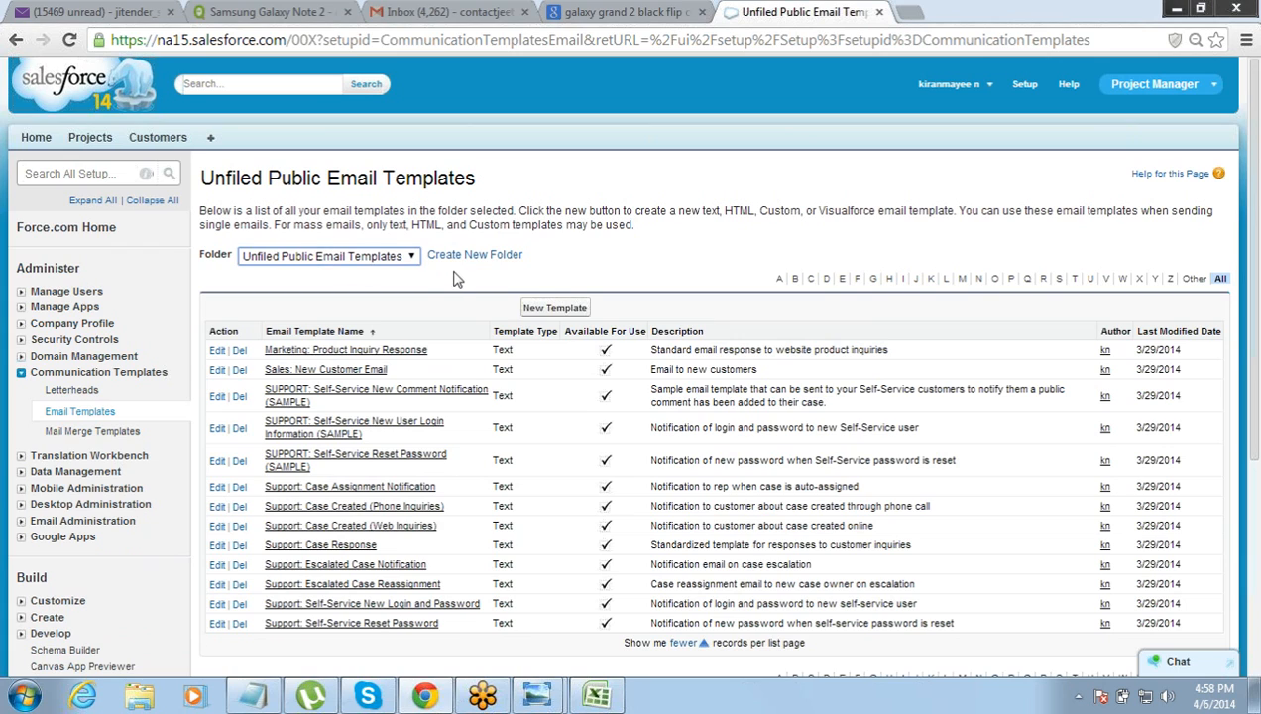
left_click(414, 260)
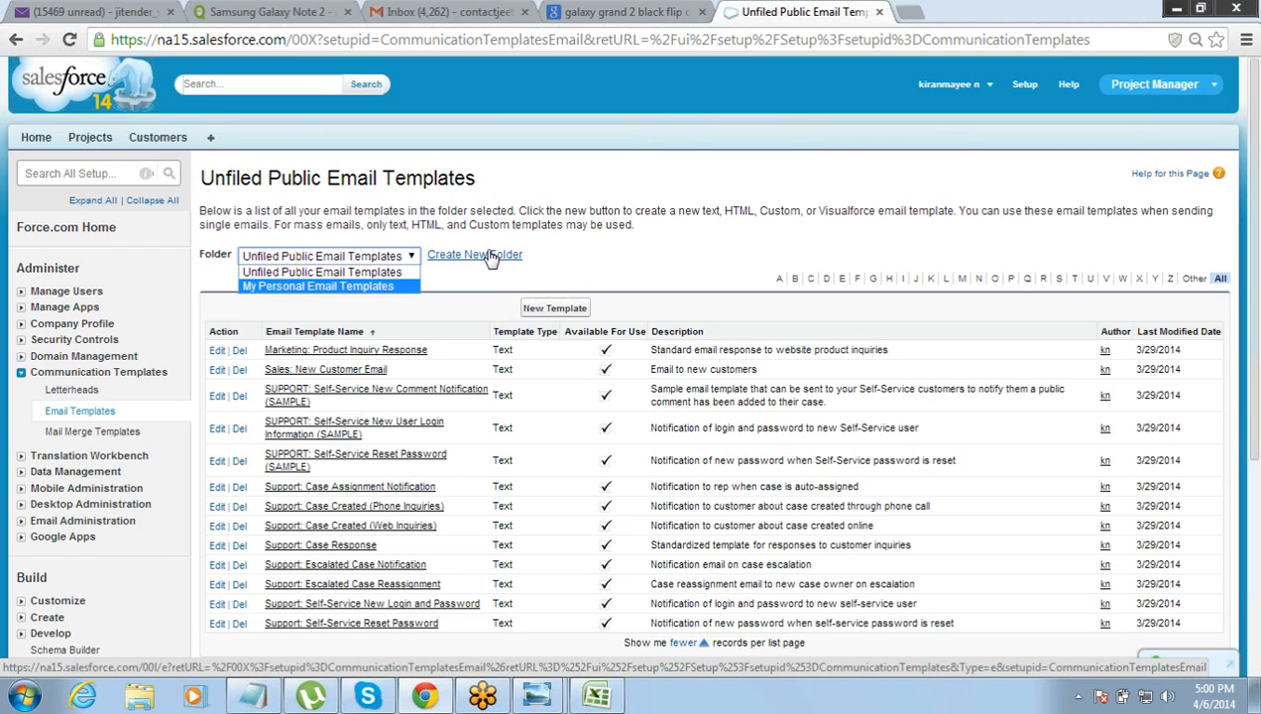
left_click(492, 256)
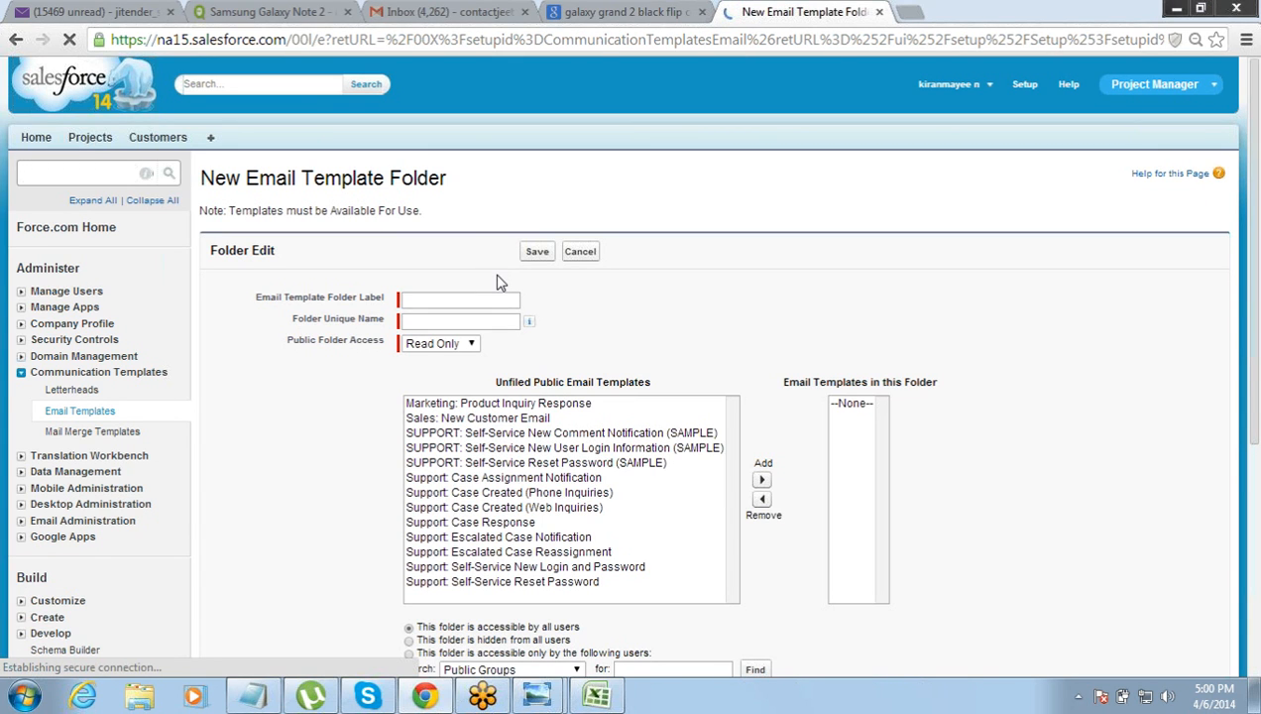
Step: Look through the unfiled public email templates that can be added to the new folder, including Support: Case Response
left_click(506, 416)
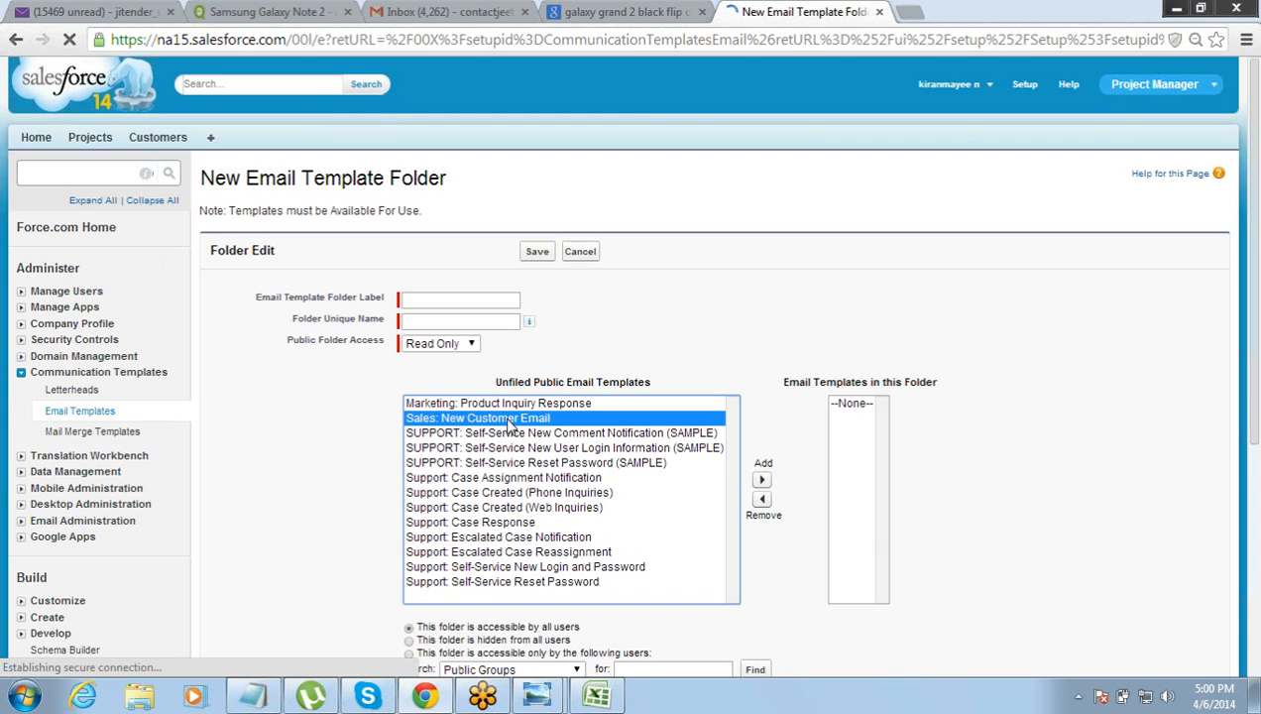
left_click(496, 496)
left_click(501, 508)
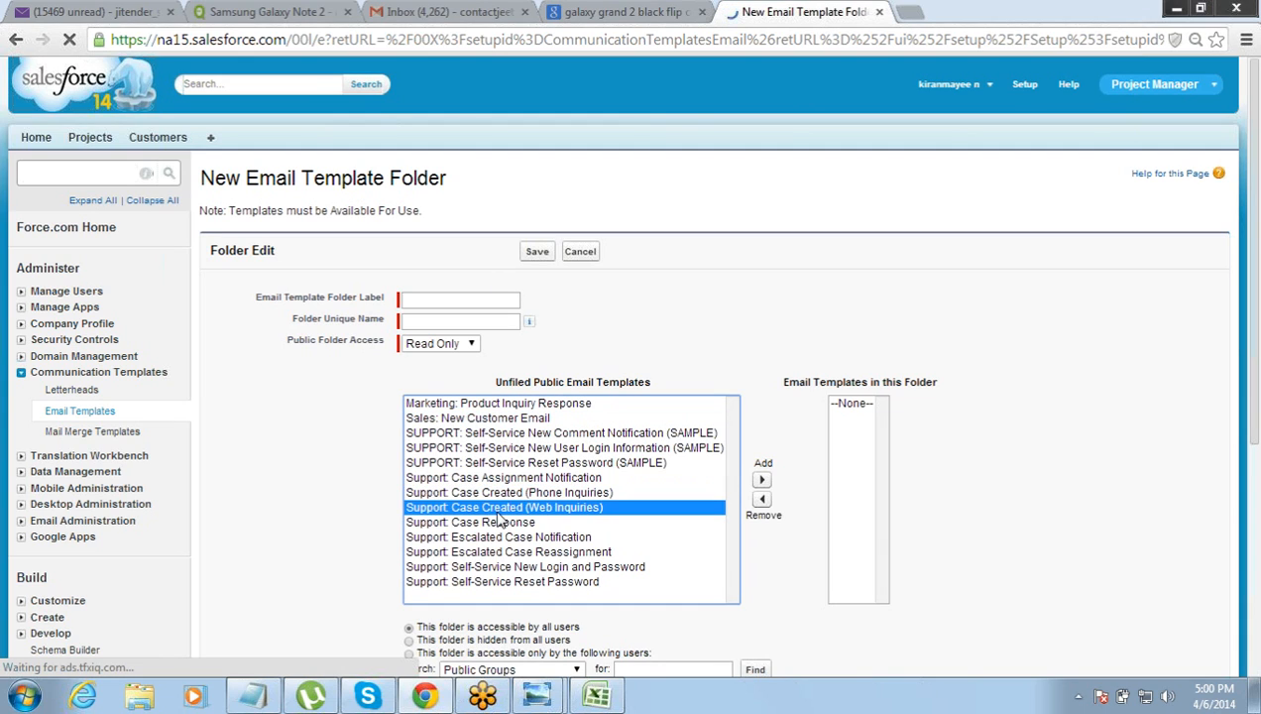
left_click(502, 523)
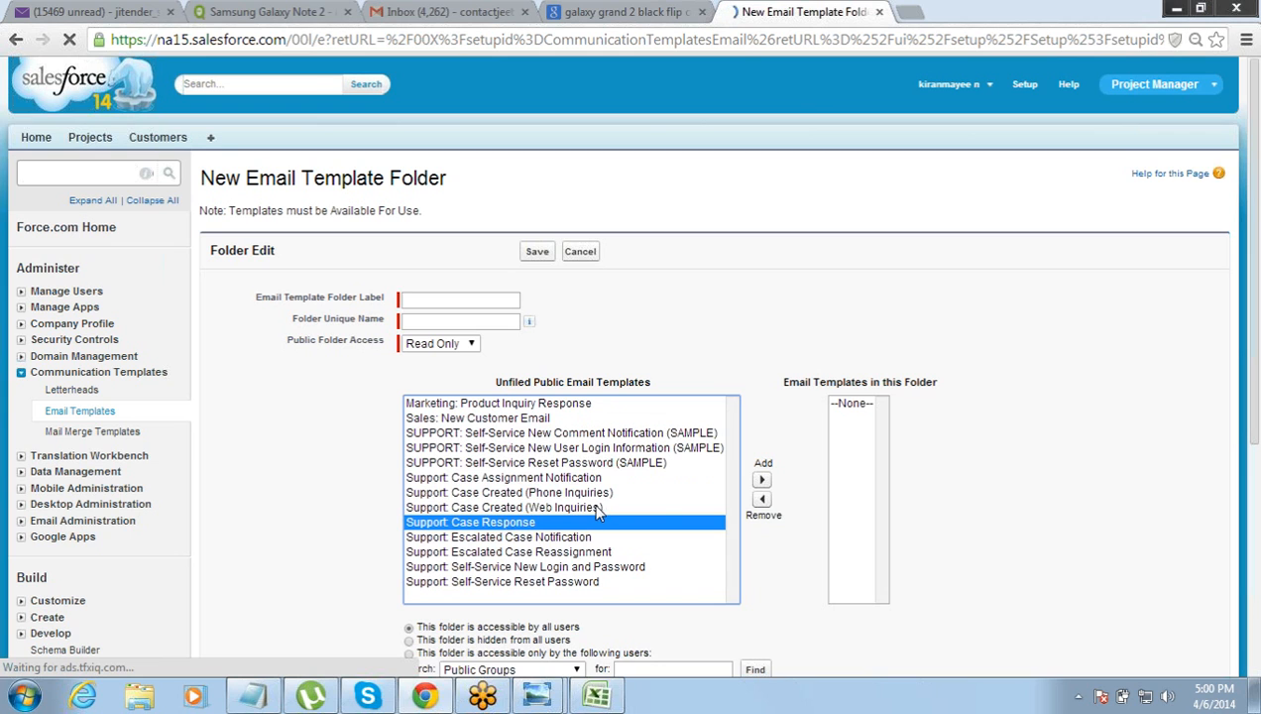
Step: Try the new folder's access options: hidden from all users, and accessible only by the following users
left_click_drag(1252, 374, 1253, 541)
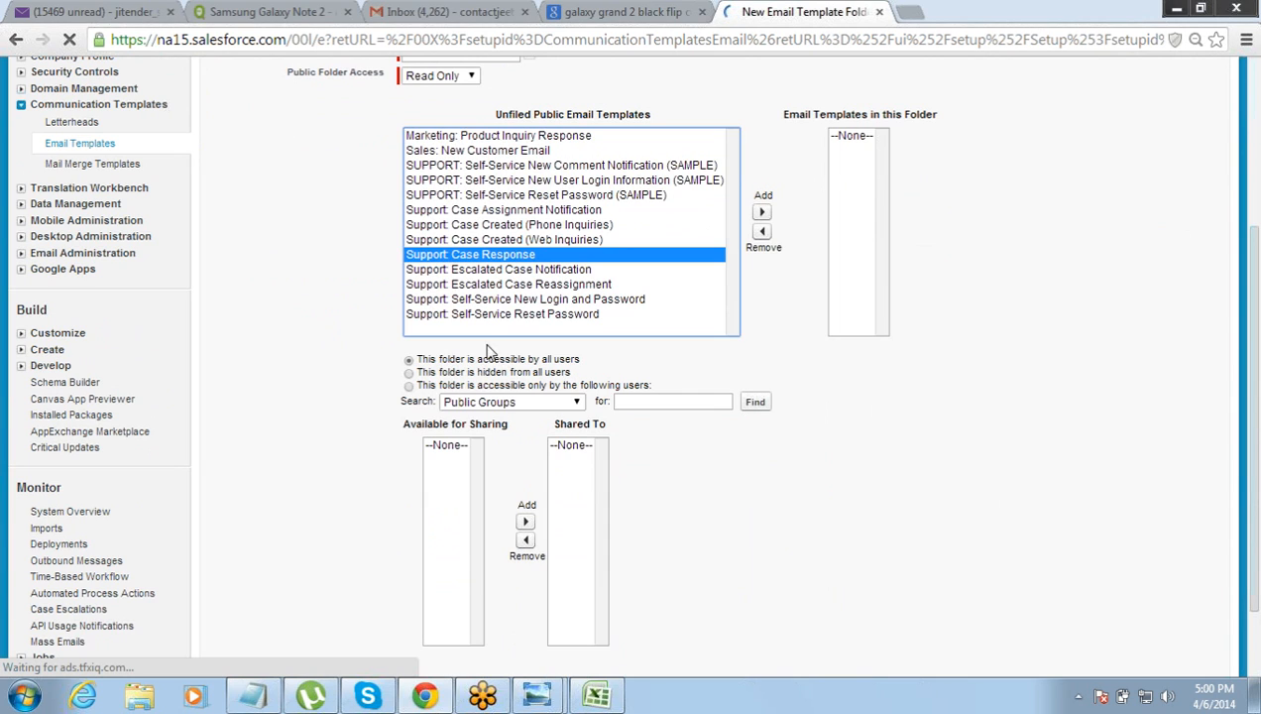
left_click_drag(468, 359, 519, 372)
left_click(523, 374)
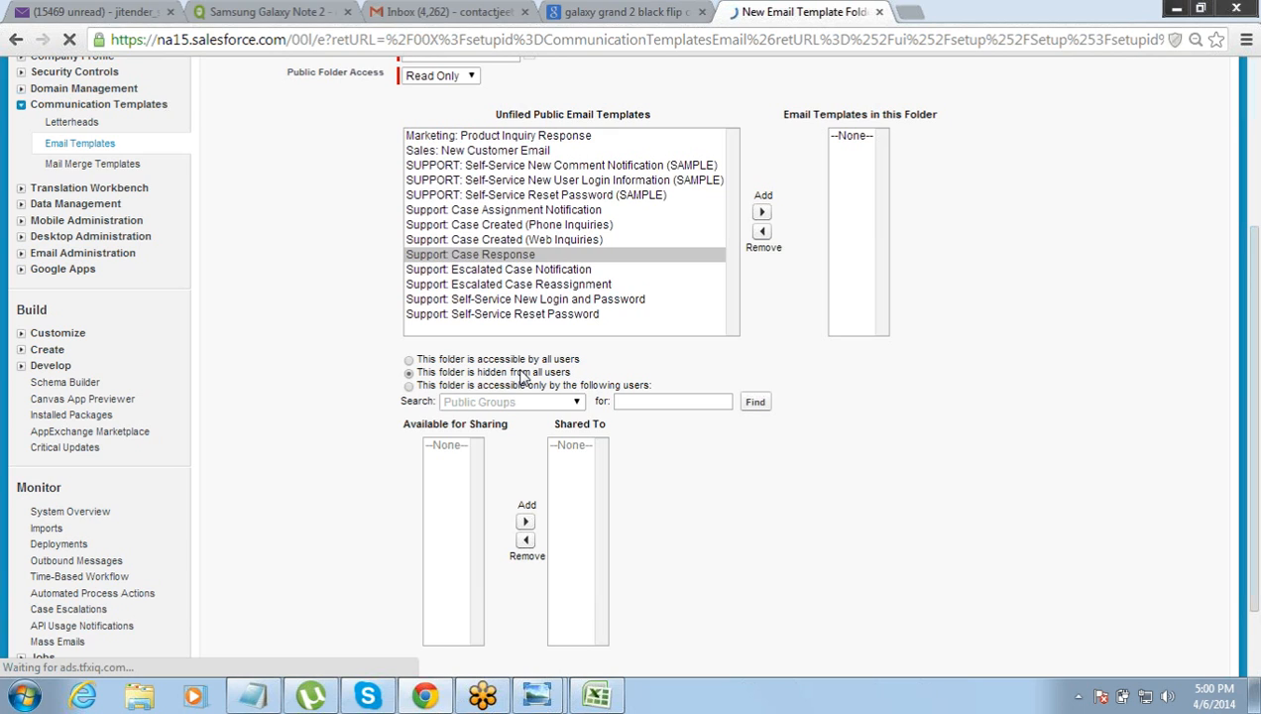
left_click_drag(440, 386, 560, 395)
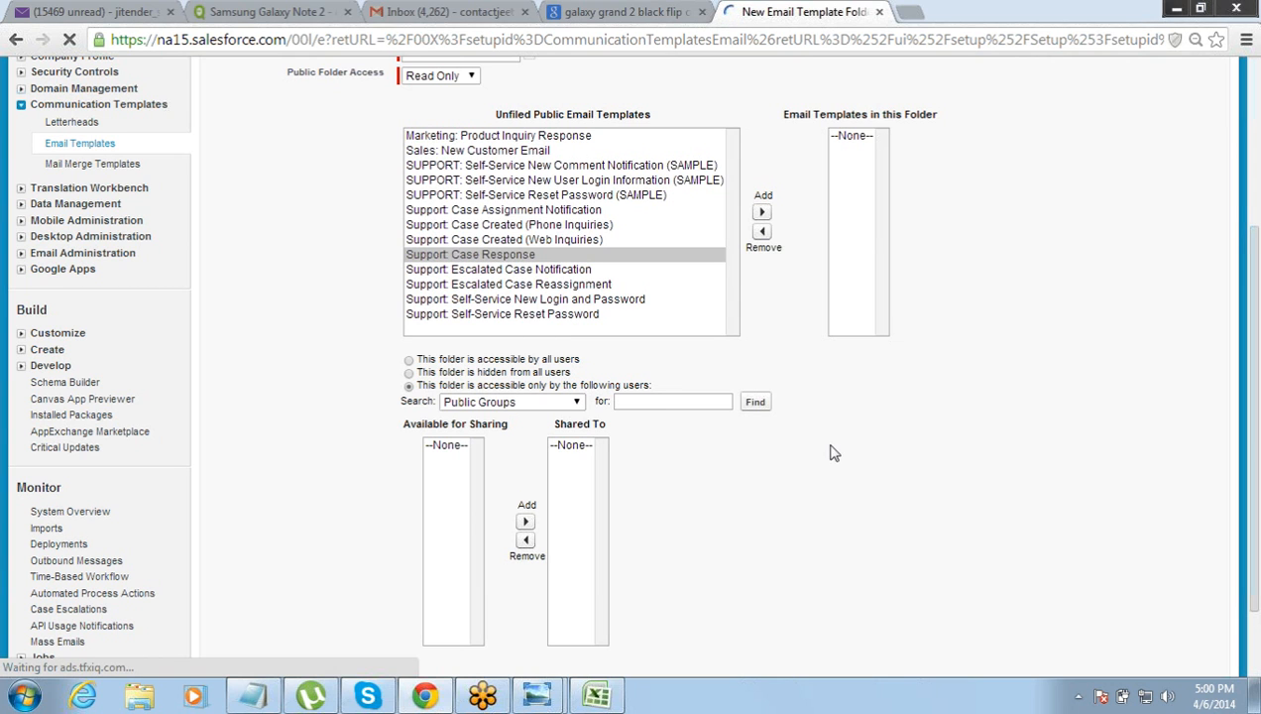
scroll(1257, 605, "down", 2)
left_click_drag(1257, 585, 1254, 312)
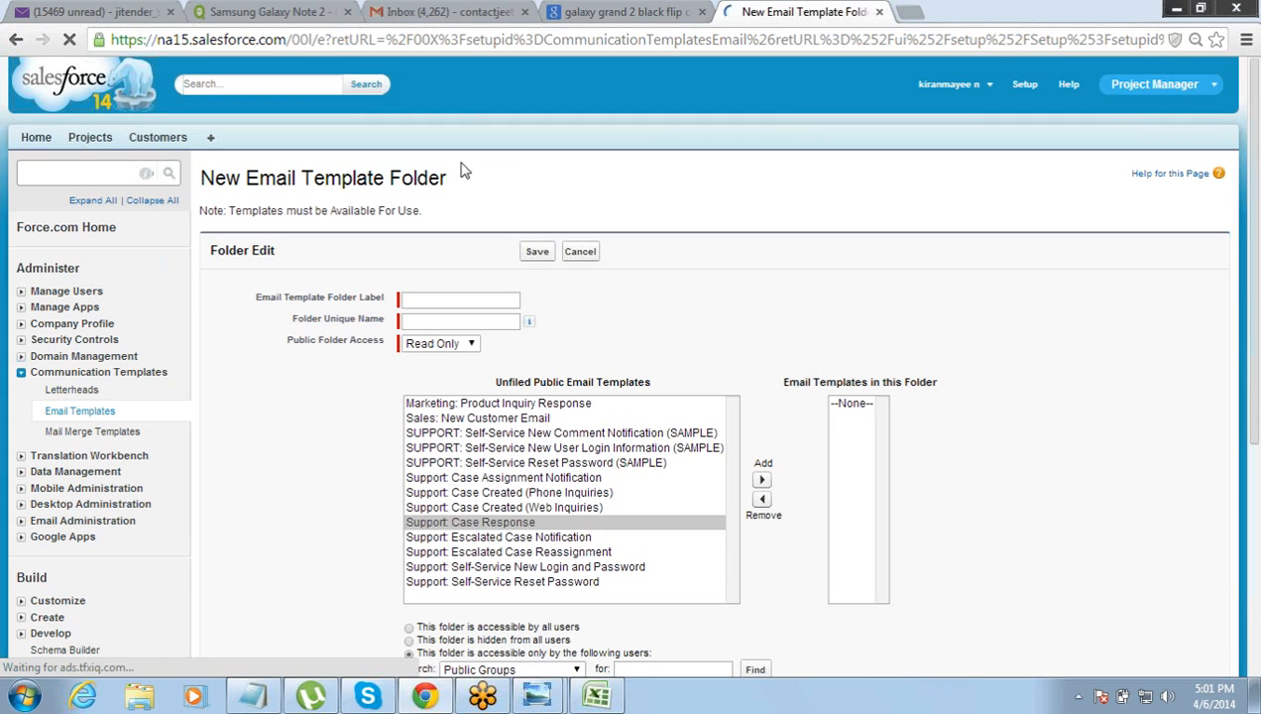
Step: Leave the new folder form for the email templates list without saving, and switch to the Notepad notes
left_click(79, 413)
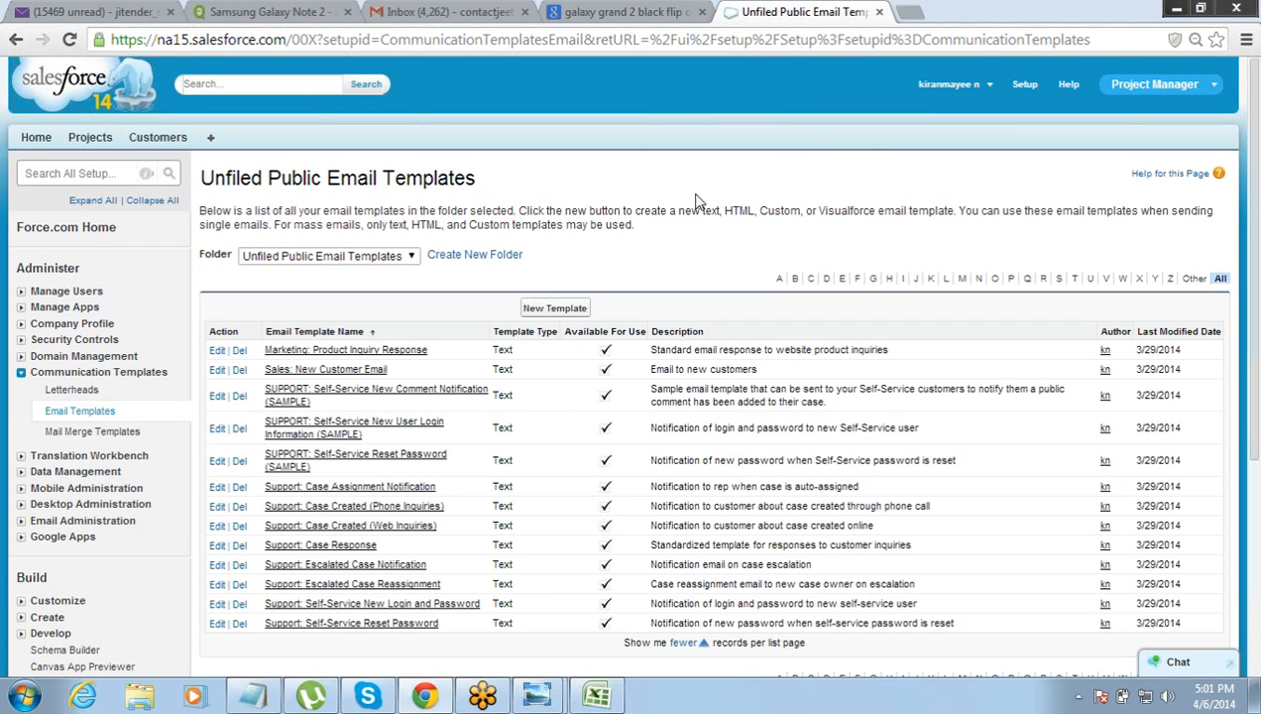
left_click(253, 696)
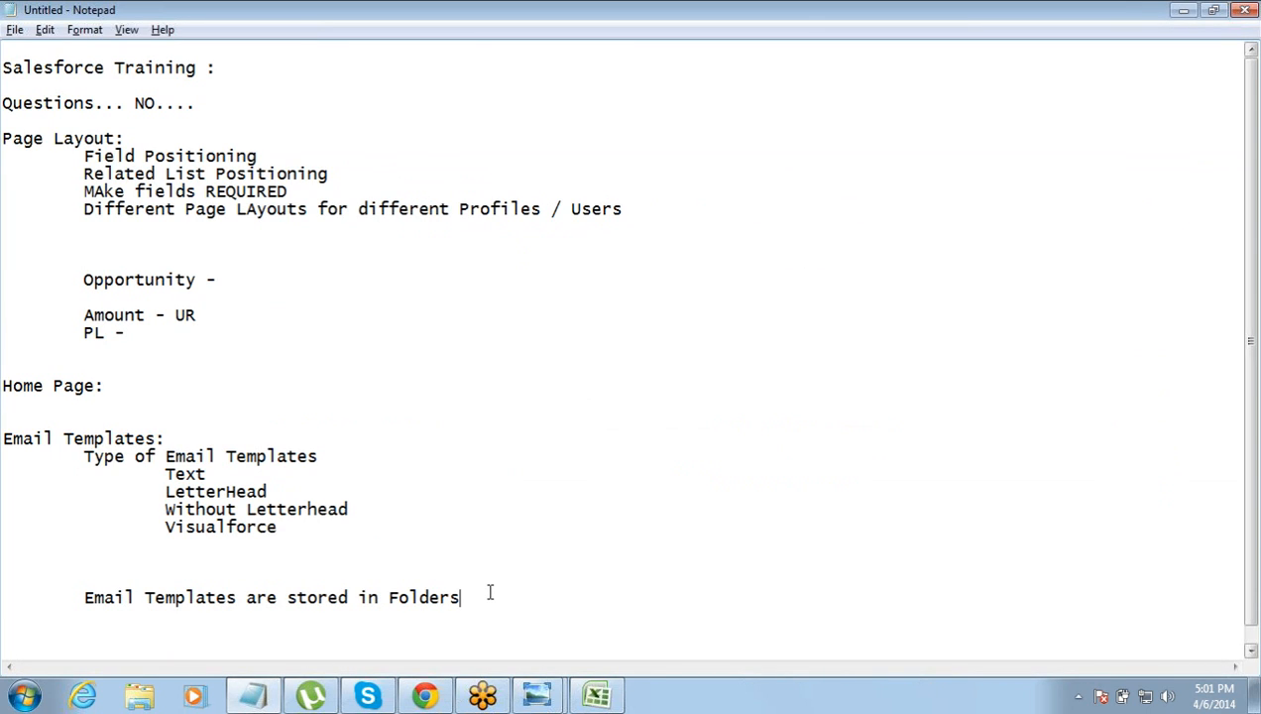